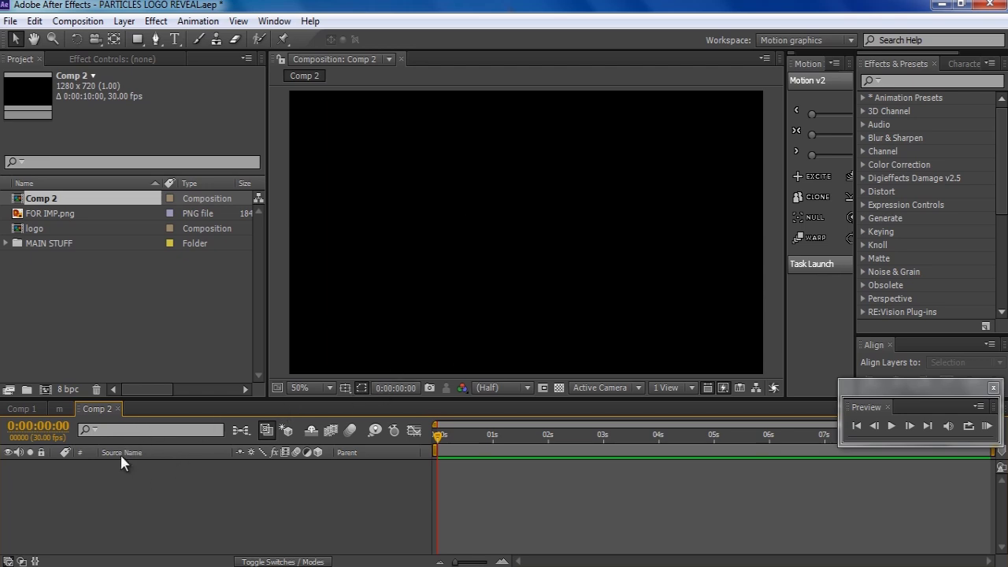
- Add FOR IMP.png to Comp 2 and scale the layer uniformly to 21%
{"action": "left_click_drag", "start_coordinate": [44, 214], "coordinate": [127, 472]}
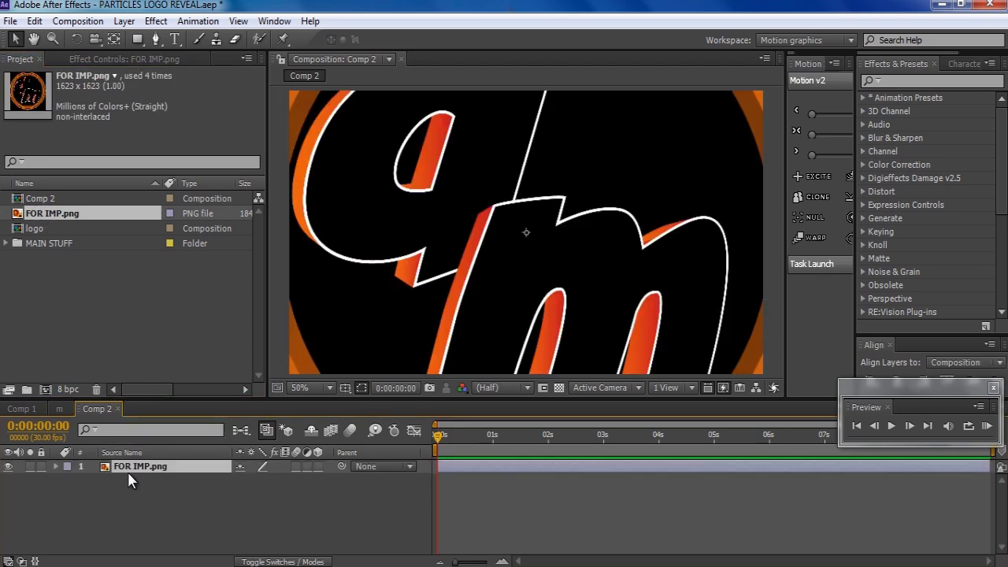
{"action": "key", "text": "s"}
{"action": "left_click", "coordinate": [285, 479]}
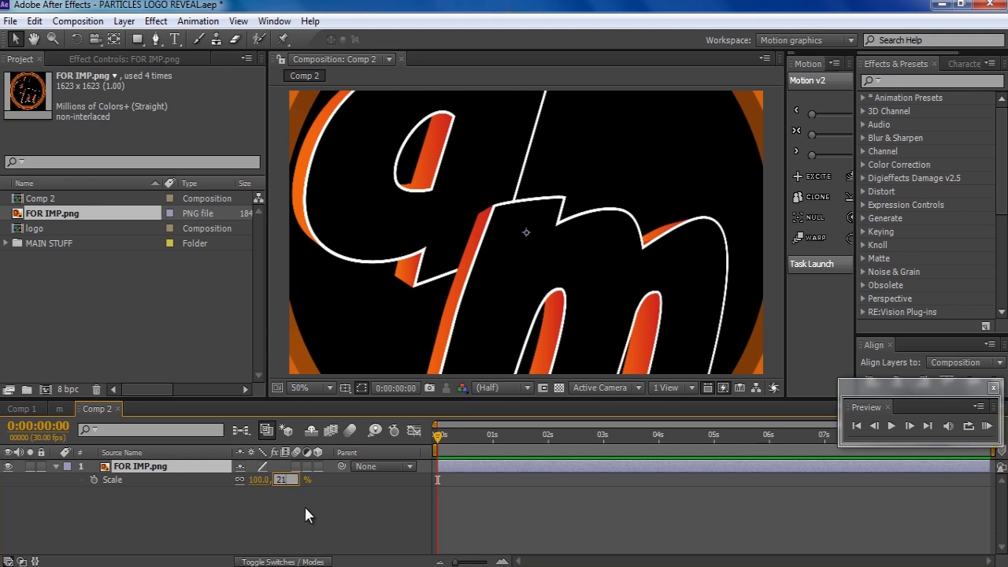
{"action": "type", "text": "21"}
{"action": "key", "text": "Return"}
{"action": "scroll", "coordinate": [551, 241], "scroll_direction": "down", "scroll_amount": 4}
{"action": "scroll", "coordinate": [551, 232], "scroll_direction": "up", "scroll_amount": 4}
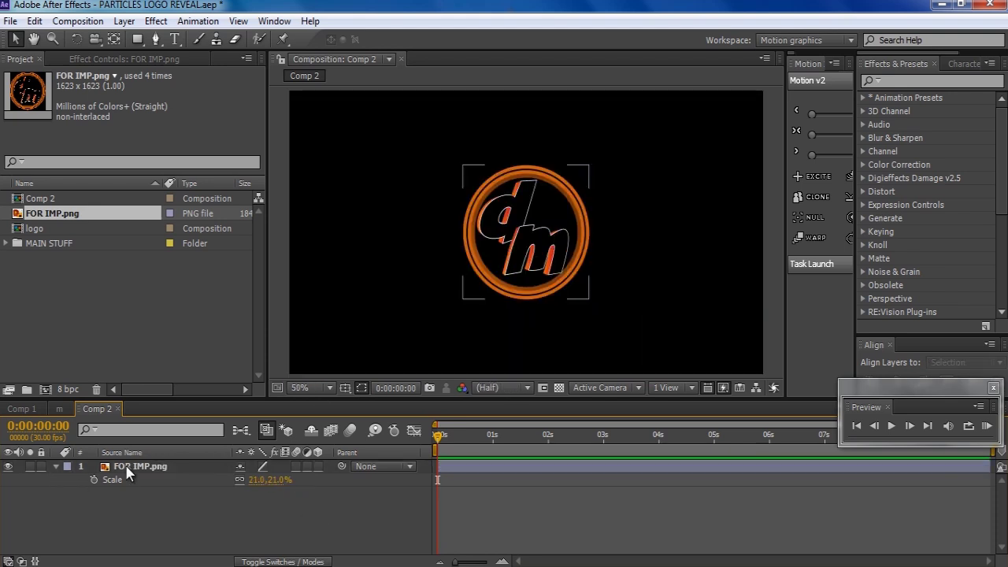
- Pre-compose the FOR IMP.png layer as "logo", leaving all attributes in Comp 2, and make the resulting layer 3D
{"action": "left_click", "coordinate": [126, 466]}
{"action": "right_click", "coordinate": [194, 466]}
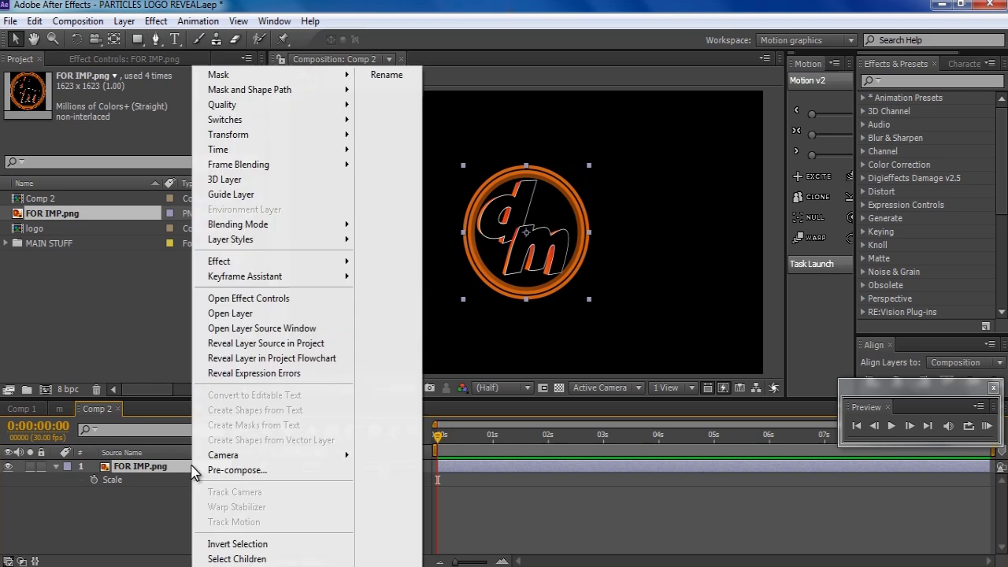
{"action": "left_click", "coordinate": [237, 469]}
{"action": "type", "text": "lo"}
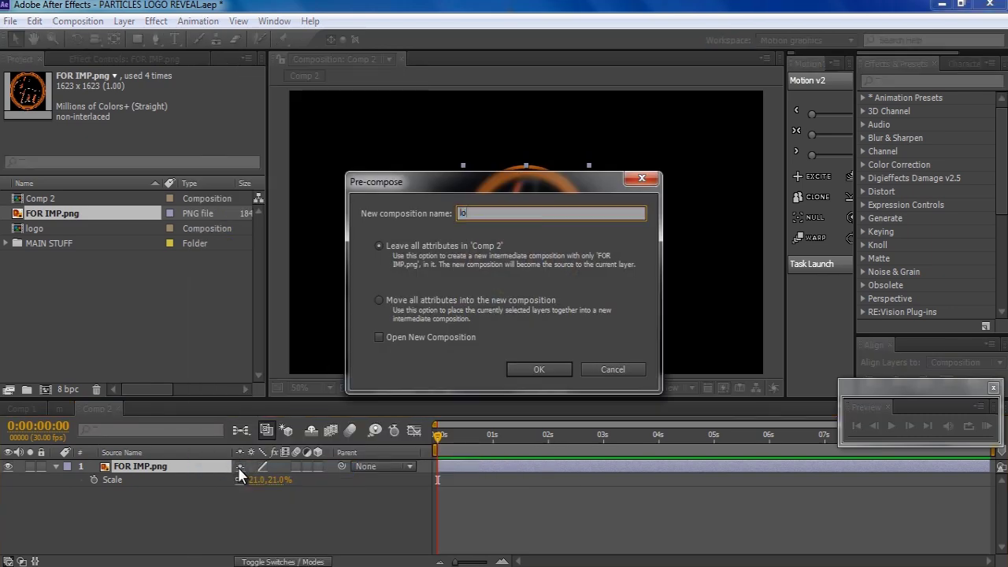
{"action": "left_click", "coordinate": [526, 370]}
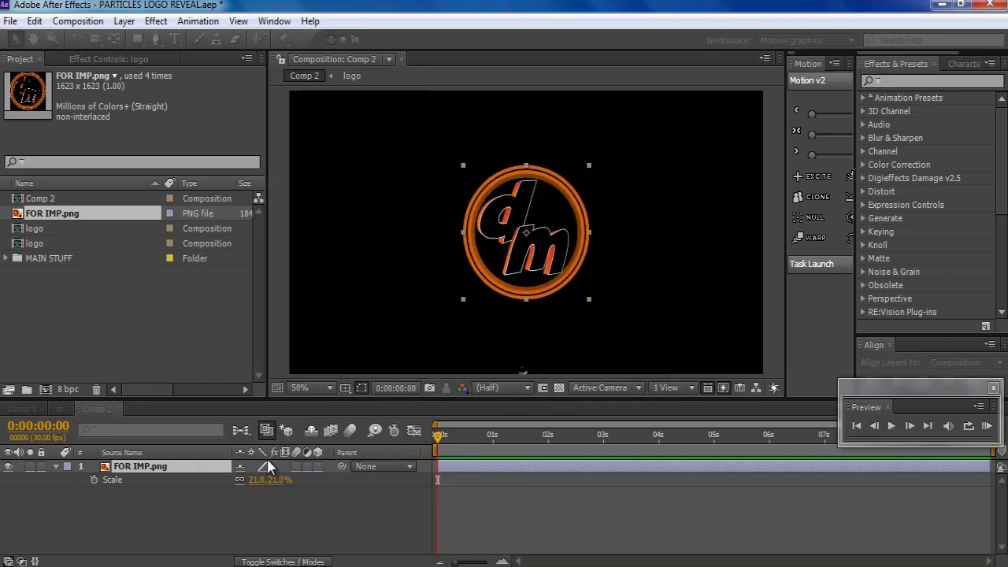
{"action": "left_click", "coordinate": [211, 515]}
- Create a 1280 × 720 px solid layer above the logo and apply the Trapcode Particular effect to it
{"action": "right_click", "coordinate": [210, 514]}
{"action": "mouse_move", "coordinate": [378, 346]}
{"action": "left_click", "coordinate": [471, 386]}
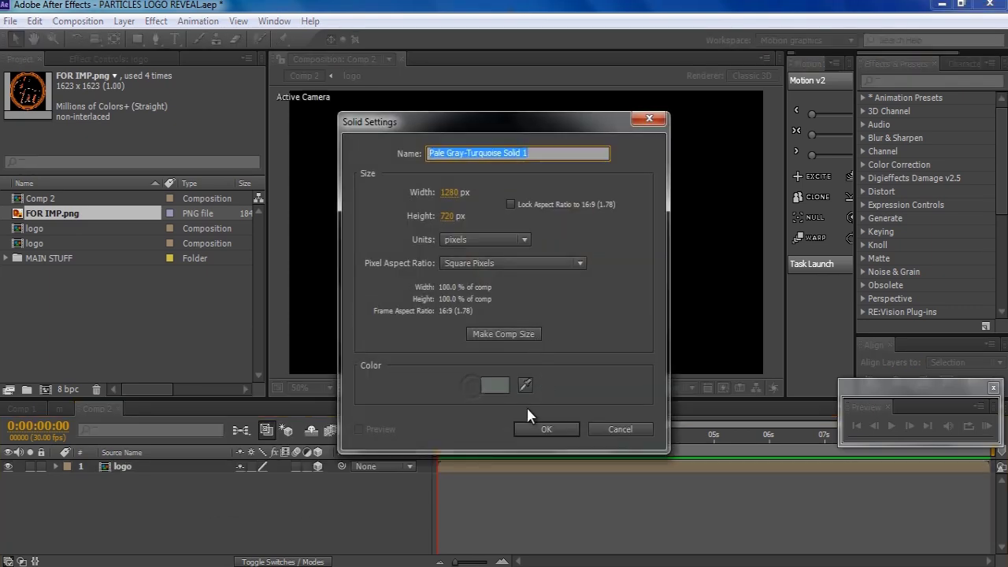
{"action": "left_click", "coordinate": [538, 431]}
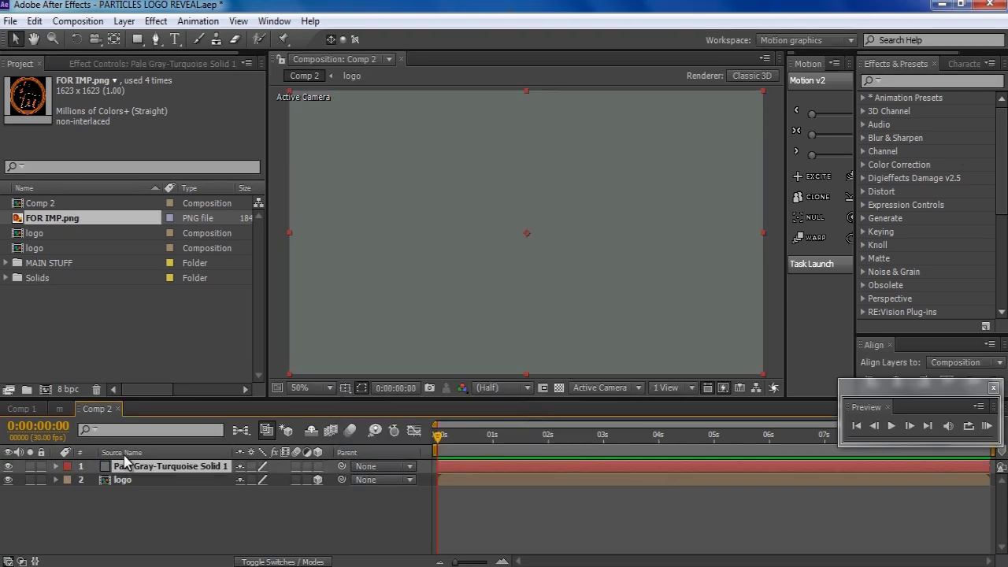
{"action": "left_click", "coordinate": [155, 21]}
{"action": "mouse_move", "coordinate": [342, 558]}
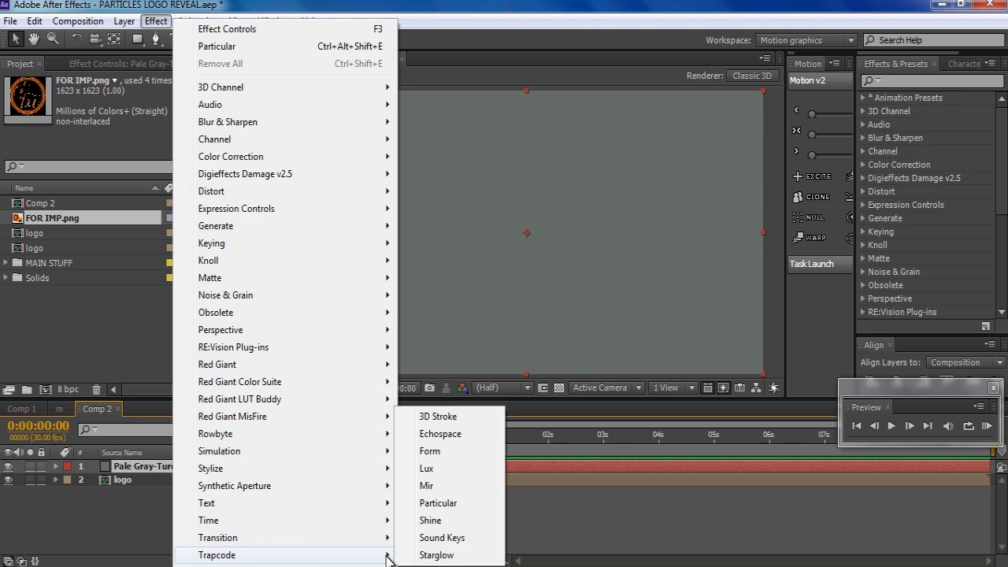
{"action": "left_click", "coordinate": [437, 503]}
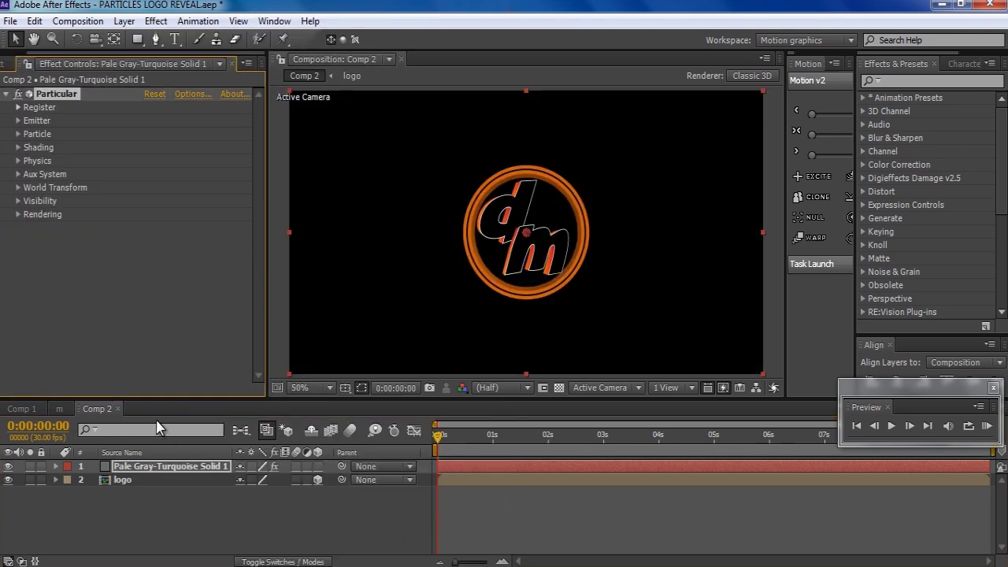
- Set Particular's emitter to 1500 particles/sec and change the emitter type to Layer
{"action": "left_click", "coordinate": [18, 120]}
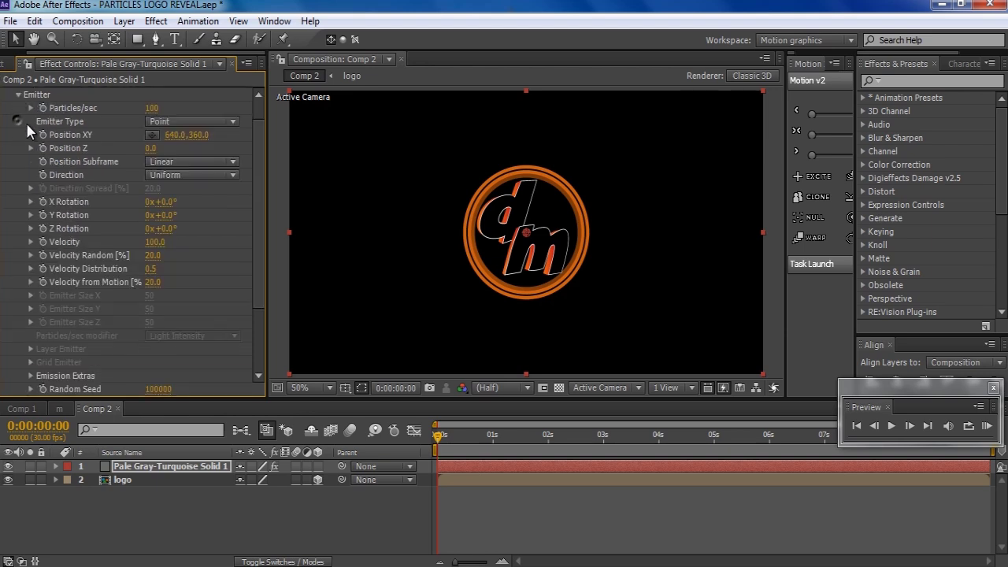
{"action": "left_click", "coordinate": [152, 108]}
{"action": "type", "text": "1500"}
{"action": "key", "text": "Return"}
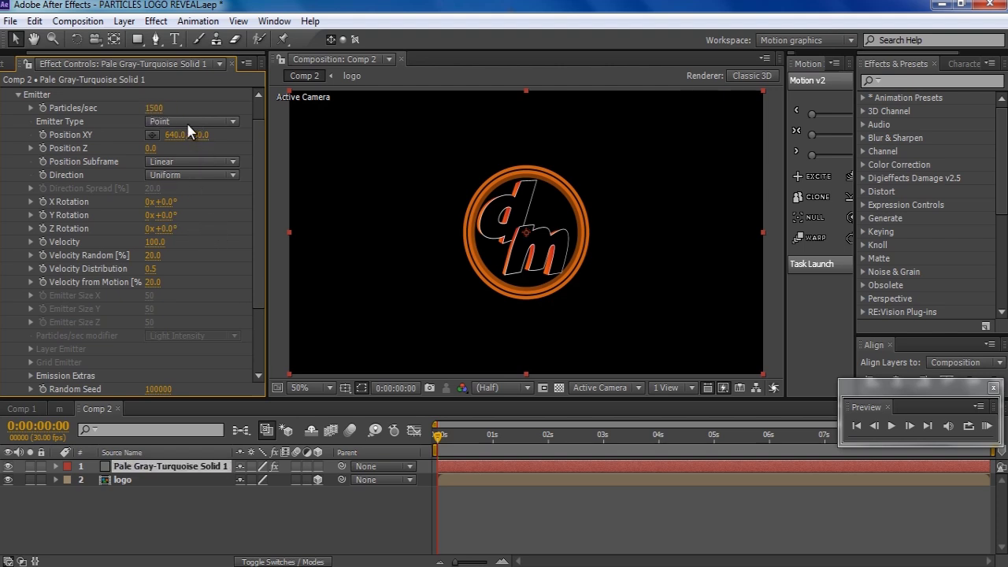
{"action": "left_click", "coordinate": [188, 123]}
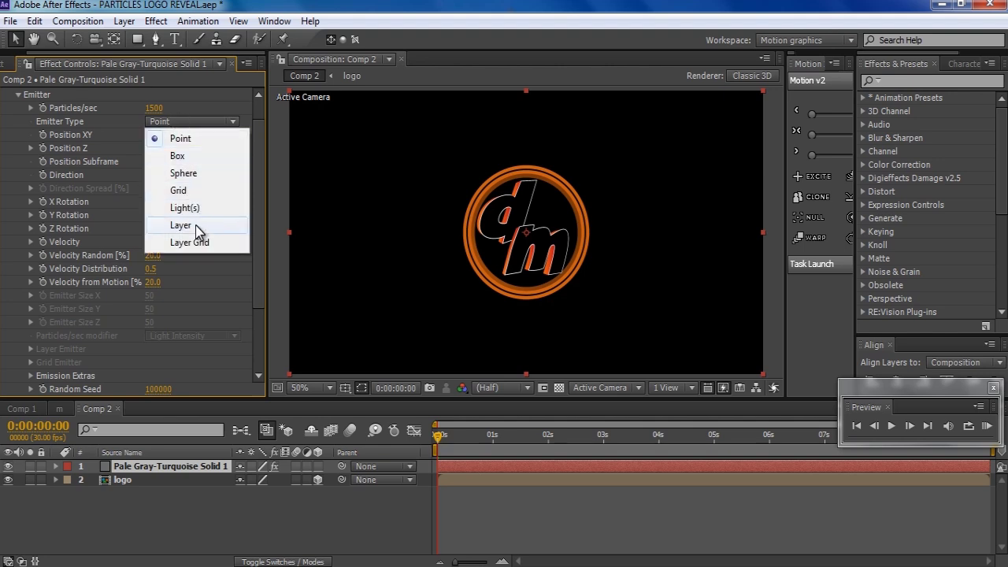
{"action": "left_click", "coordinate": [198, 227]}
- Assign the logo layer as the source of Particular's layer emitter
{"action": "left_click", "coordinate": [32, 349]}
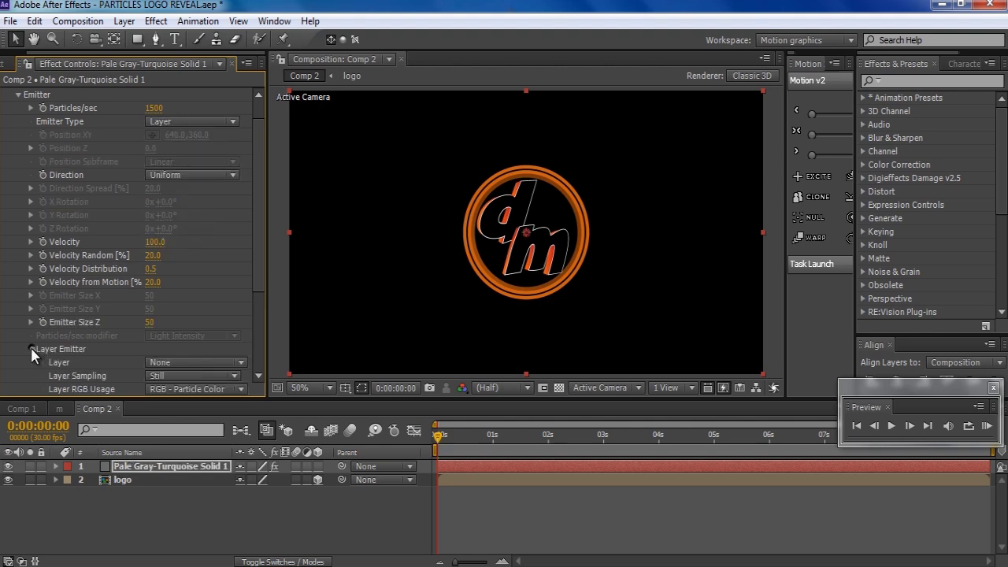
{"action": "left_click", "coordinate": [168, 364]}
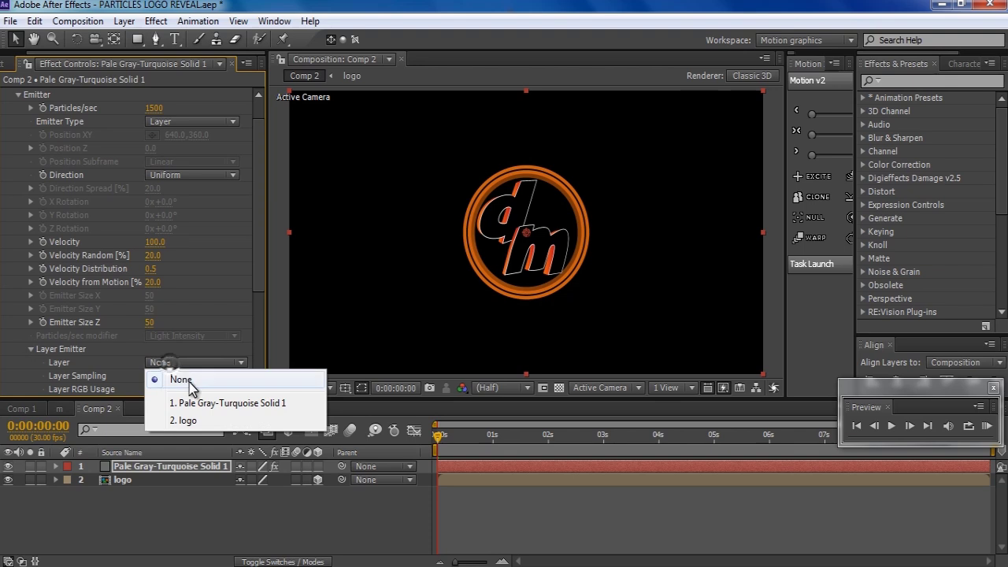
{"action": "left_click", "coordinate": [187, 419]}
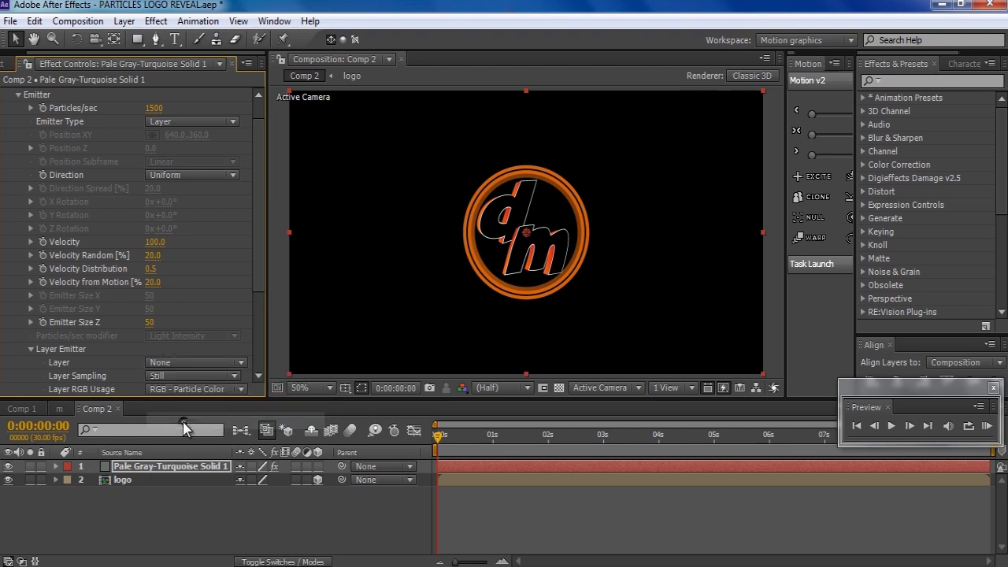
- Hide the logo layer and scrub through the first two seconds to preview the particles alone
{"action": "mouse_move", "coordinate": [477, 438]}
{"action": "left_mouse_down"}
{"action": "mouse_move", "coordinate": [481, 447]}
{"action": "mouse_move", "coordinate": [604, 447]}
{"action": "mouse_move", "coordinate": [480, 446]}
{"action": "mouse_move", "coordinate": [673, 436]}
{"action": "mouse_move", "coordinate": [497, 435]}
{"action": "left_mouse_up"}
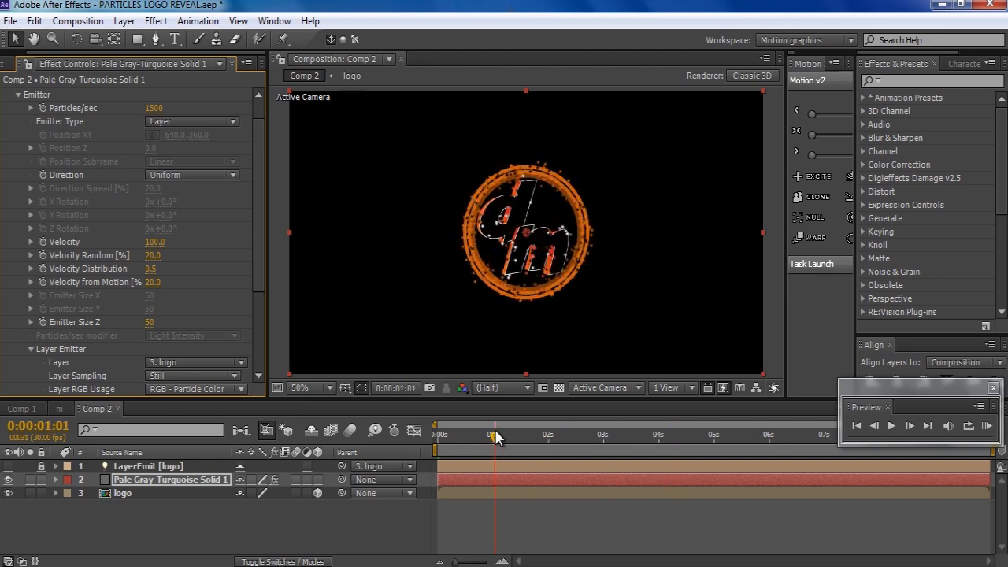
{"action": "left_click", "coordinate": [8, 493]}
{"action": "left_click_drag", "start_coordinate": [507, 443], "coordinate": [537, 438]}
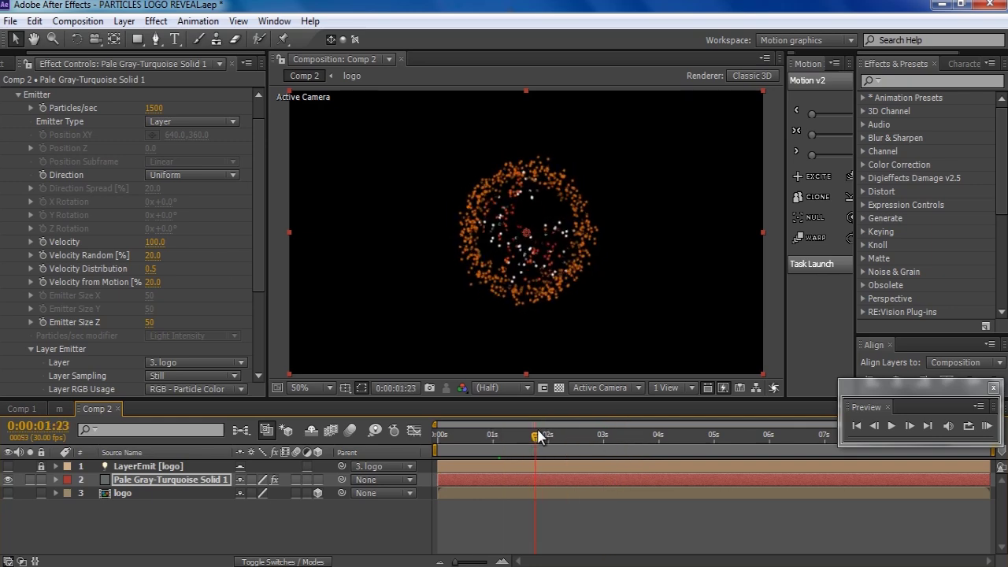
{"action": "scroll", "coordinate": [83, 209], "scroll_direction": "up", "scroll_amount": 1}
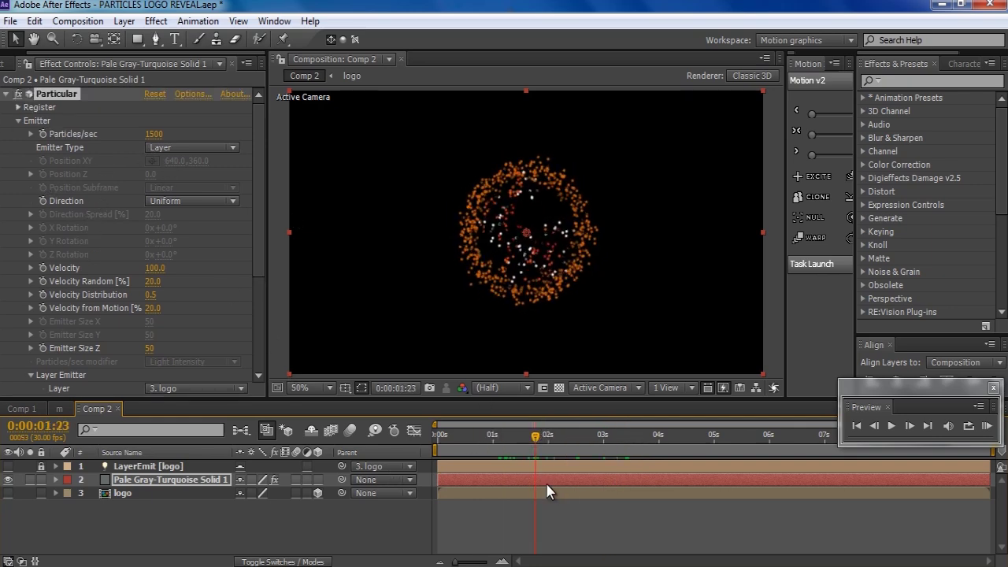
- Keyframe the emitter's Particles/sec at 12000 at 0:00:00:00 and 0 at 0:00:04:00
{"action": "left_click_drag", "start_coordinate": [482, 433], "coordinate": [435, 434]}
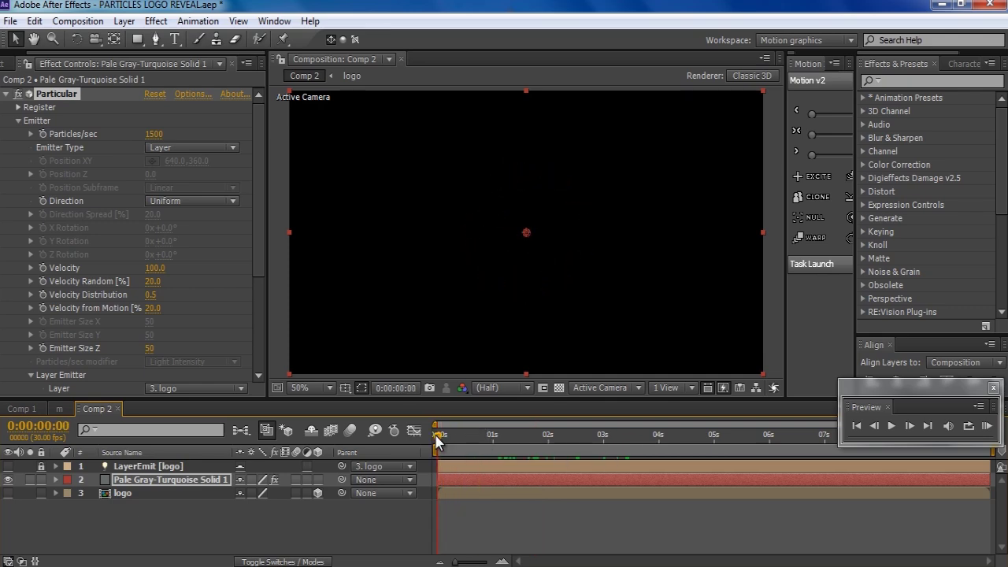
{"action": "left_click", "coordinate": [158, 137]}
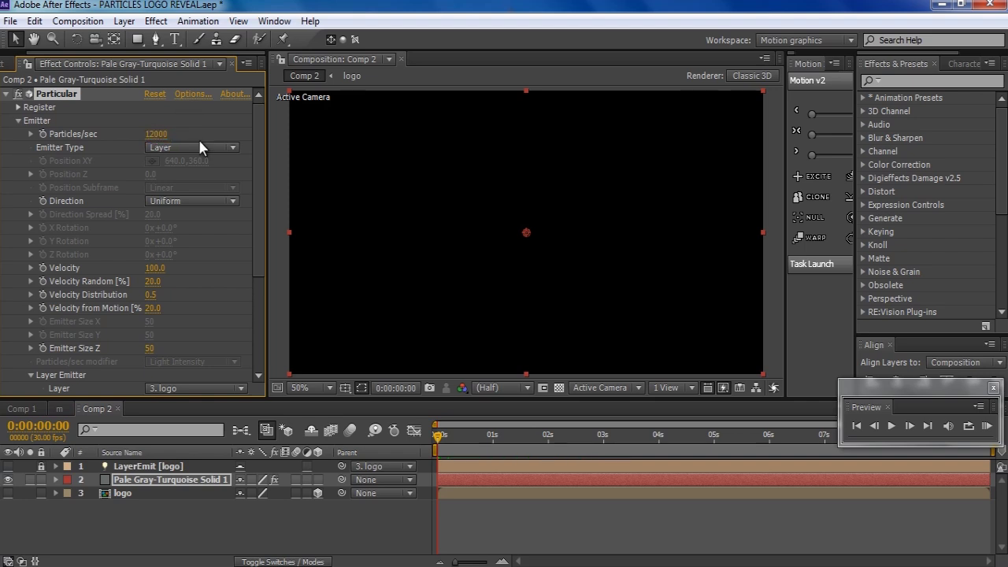
{"action": "left_click", "coordinate": [42, 134]}
{"action": "left_click_drag", "start_coordinate": [459, 439], "coordinate": [660, 466]}
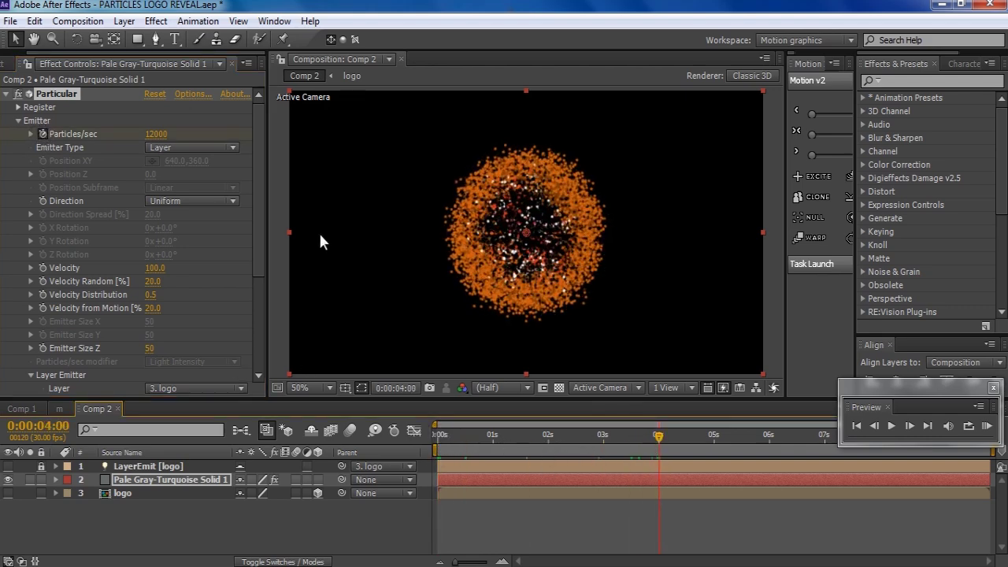
{"action": "left_click", "coordinate": [155, 134]}
{"action": "type", "text": "0"}
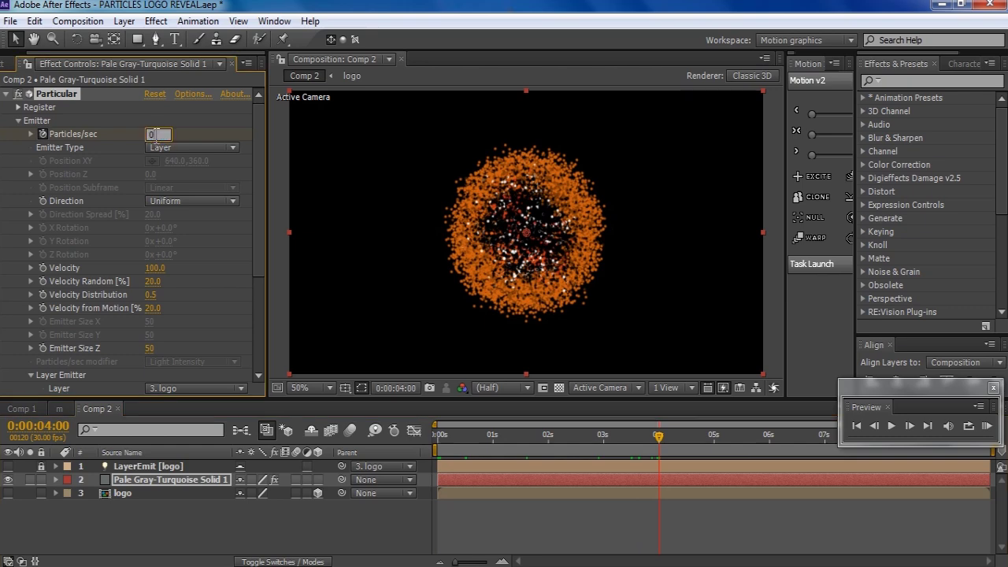
{"action": "key", "text": "Return"}
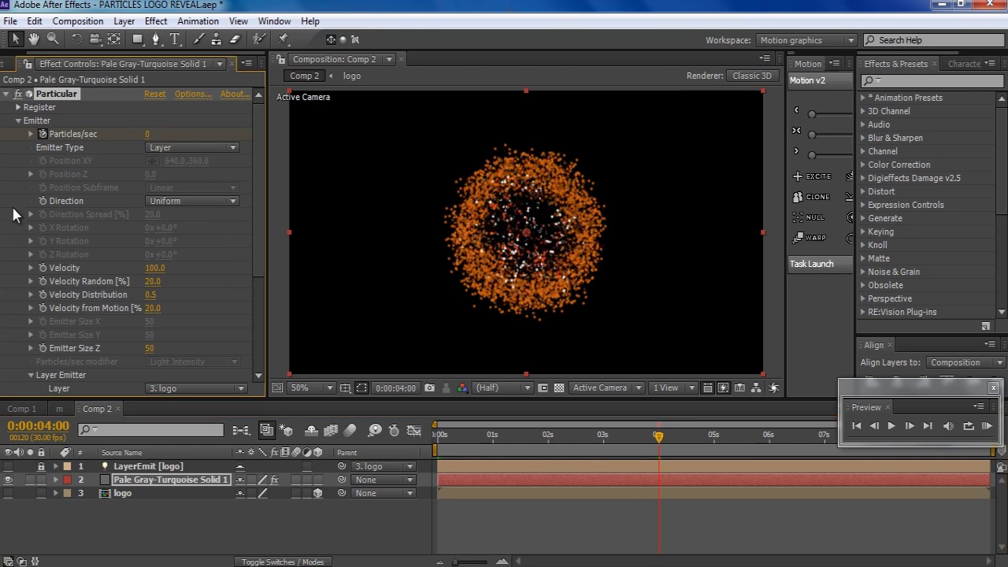
- Keyframe the particle Size at 1 at 0:00:00:00 and 5 at 0:00:04:00
{"action": "scroll", "coordinate": [89, 258], "scroll_direction": "down", "scroll_amount": 6}
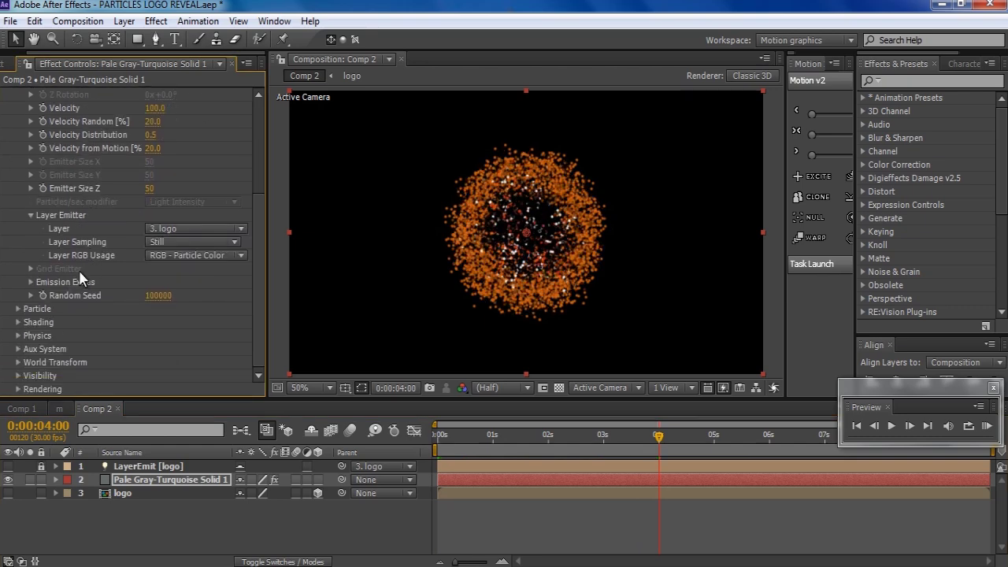
{"action": "left_click", "coordinate": [18, 309]}
{"action": "scroll", "coordinate": [124, 263], "scroll_direction": "down", "scroll_amount": 5}
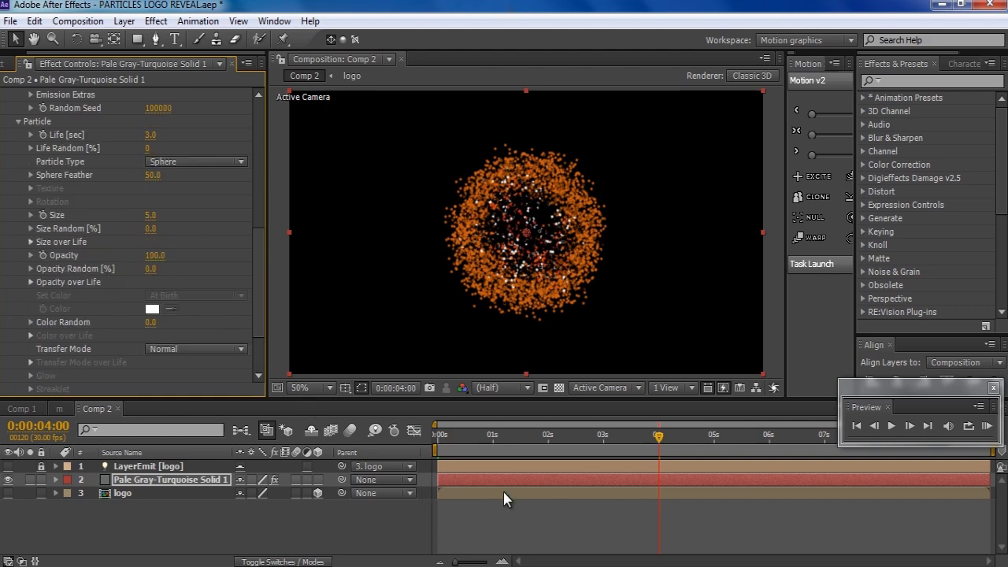
{"action": "left_click", "coordinate": [438, 436]}
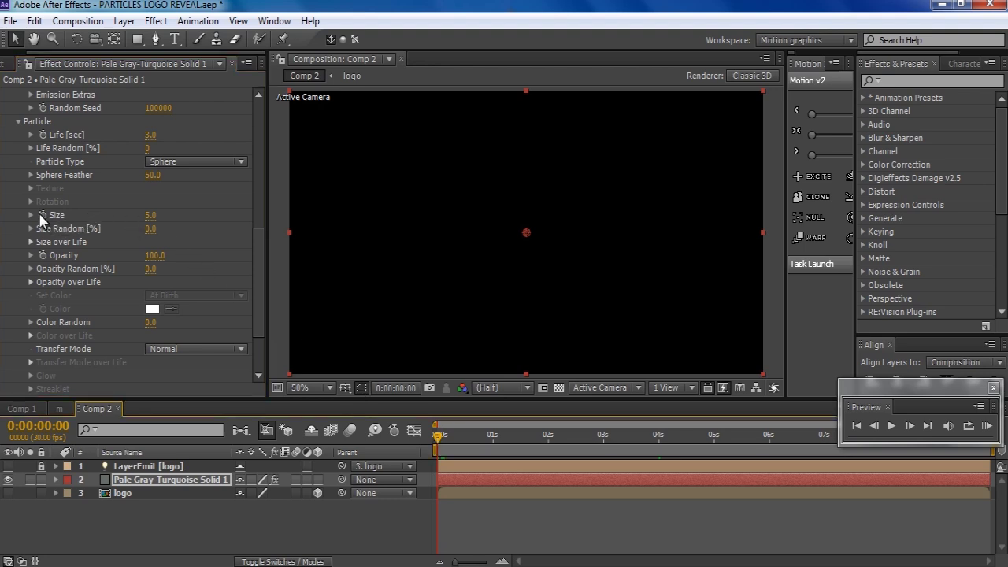
{"action": "left_click", "coordinate": [149, 215]}
{"action": "type", "text": "1"}
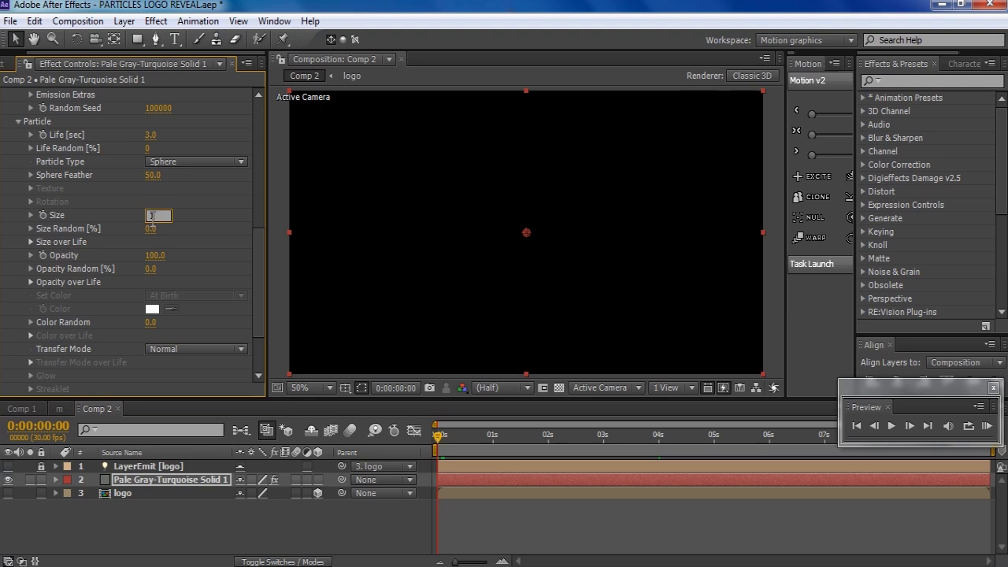
{"action": "key", "text": "Return"}
{"action": "left_click", "coordinate": [43, 215]}
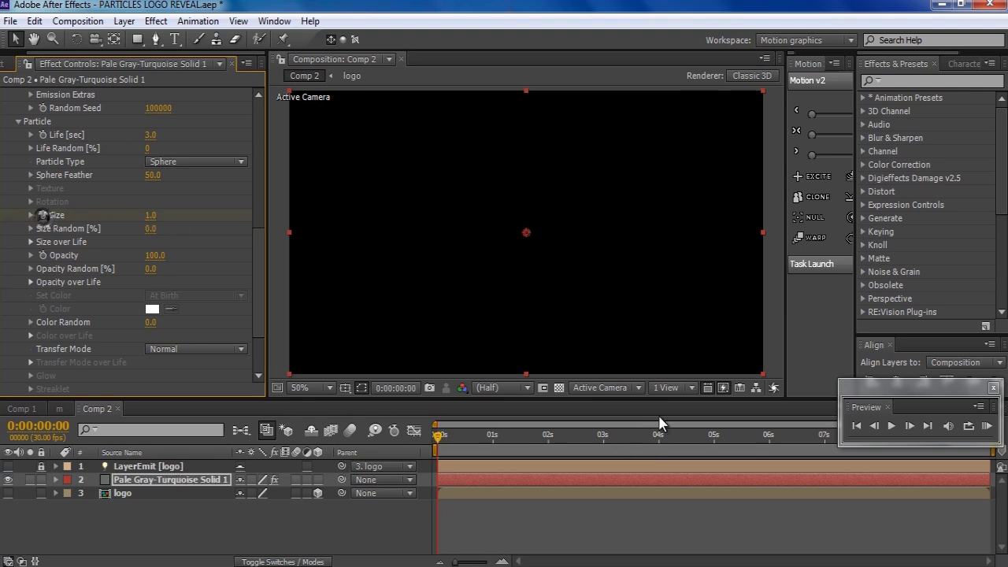
{"action": "left_click", "coordinate": [658, 435]}
{"action": "left_click", "coordinate": [149, 215]}
{"action": "type", "text": "5"}
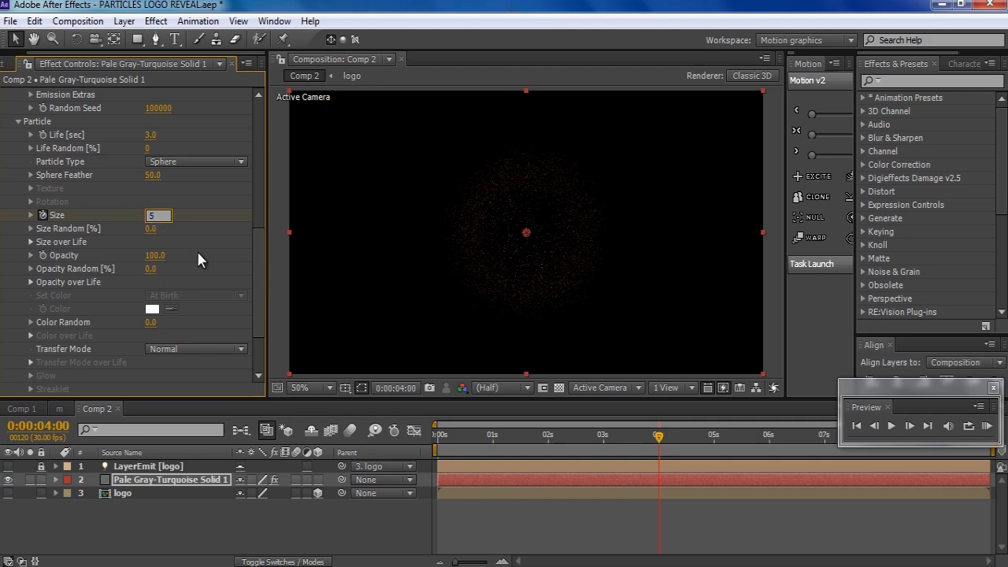
{"action": "key", "text": "Return"}
- Set the emitter's Velocity, Velocity Random, Velocity Distribution, Velocity from Motion and Emitter Size Z to 0
{"action": "scroll", "coordinate": [200, 248], "scroll_direction": "up", "scroll_amount": 5}
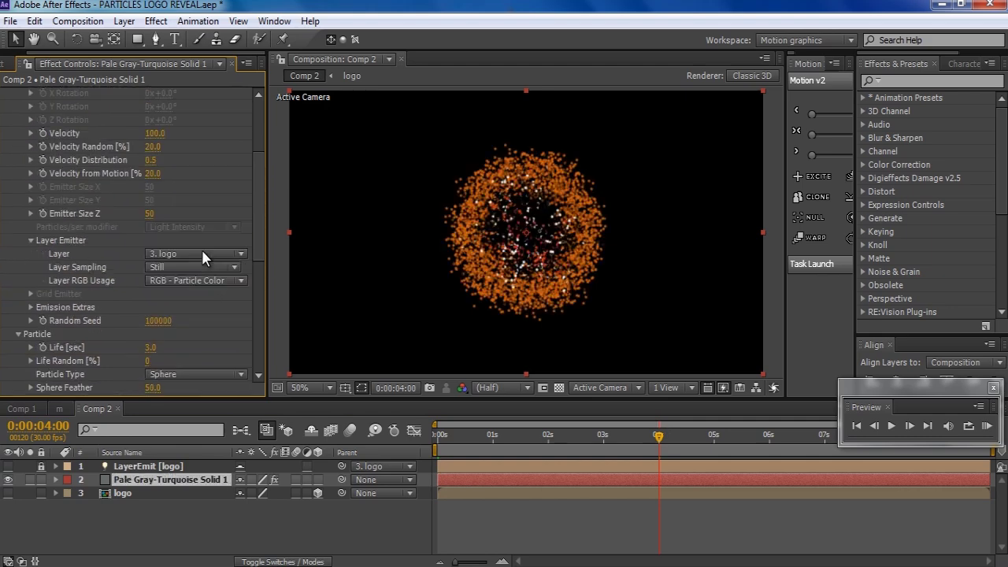
{"action": "scroll", "coordinate": [200, 248], "scroll_direction": "up", "scroll_amount": 4}
{"action": "left_click", "coordinate": [155, 268]}
{"action": "type", "text": "0"}
{"action": "left_click", "coordinate": [156, 281]}
{"action": "type", "text": "0"}
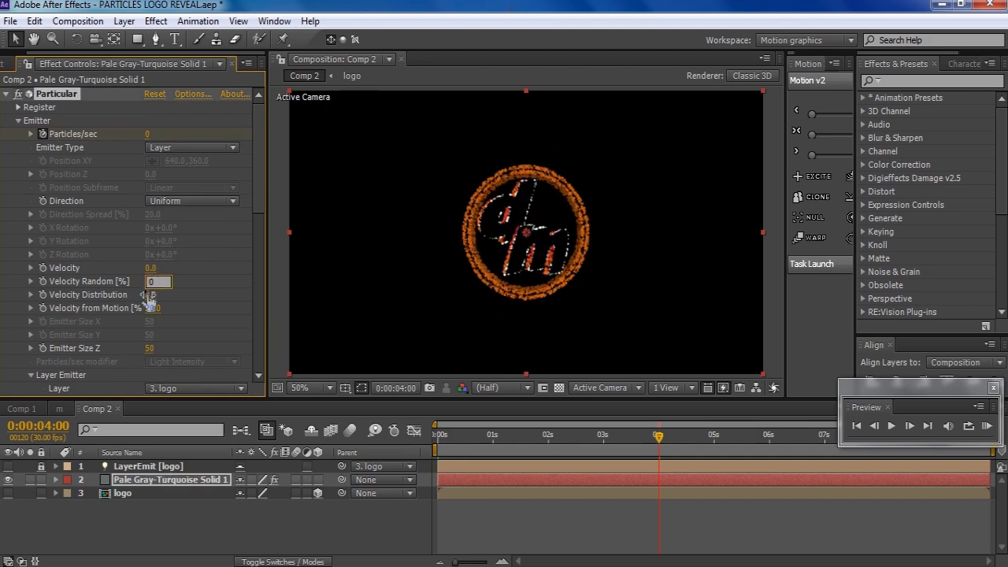
{"action": "left_click", "coordinate": [150, 295]}
{"action": "type", "text": "0"}
{"action": "left_click", "coordinate": [154, 308]}
{"action": "type", "text": "0"}
{"action": "left_click", "coordinate": [149, 348]}
{"action": "type", "text": "0"}
{"action": "left_click", "coordinate": [226, 331]}
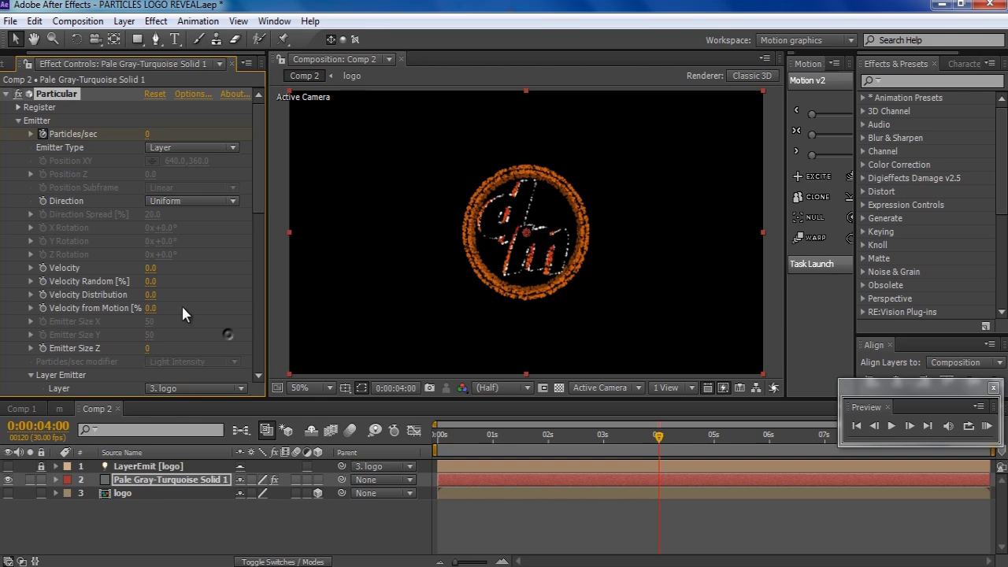
- In Particular's Air physics settings, set the Turbulence Field's Affect Position to 1374
{"action": "scroll", "coordinate": [220, 275], "scroll_direction": "down", "scroll_amount": 10}
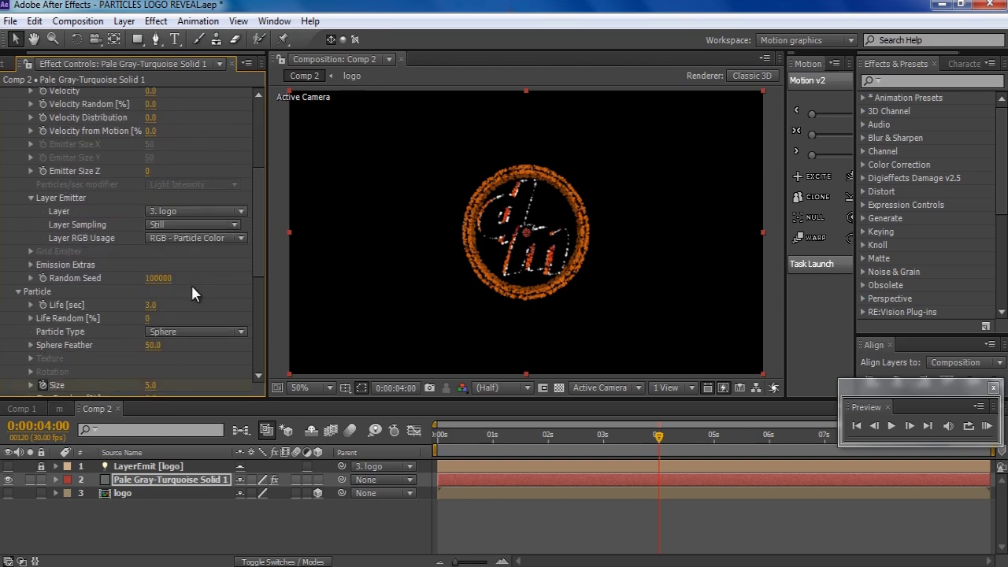
{"action": "scroll", "coordinate": [191, 293], "scroll_direction": "down", "scroll_amount": 1}
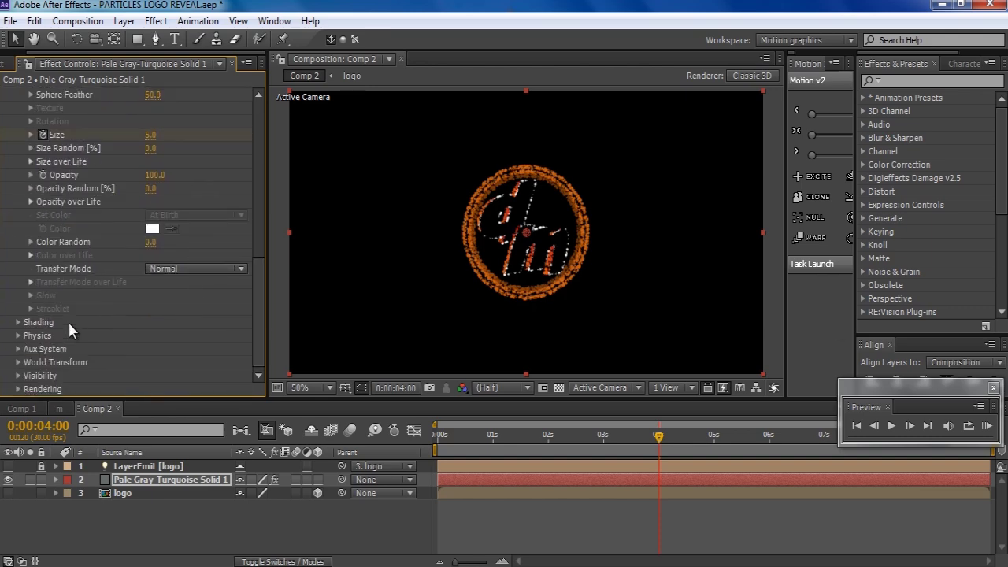
{"action": "left_click", "coordinate": [19, 337]}
{"action": "scroll", "coordinate": [111, 293], "scroll_direction": "down", "scroll_amount": 2}
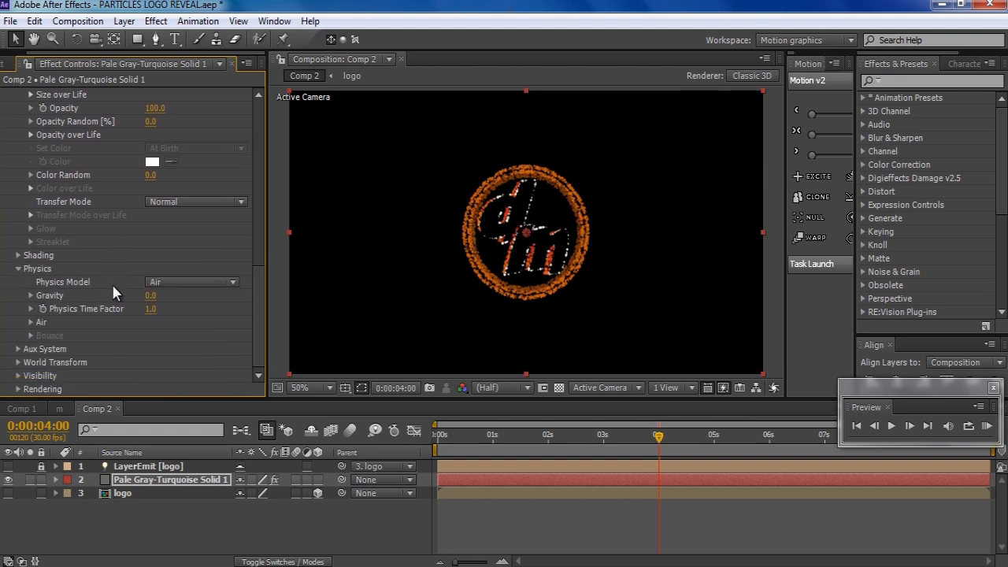
{"action": "left_click", "coordinate": [30, 322]}
{"action": "scroll", "coordinate": [28, 318], "scroll_direction": "down", "scroll_amount": 5}
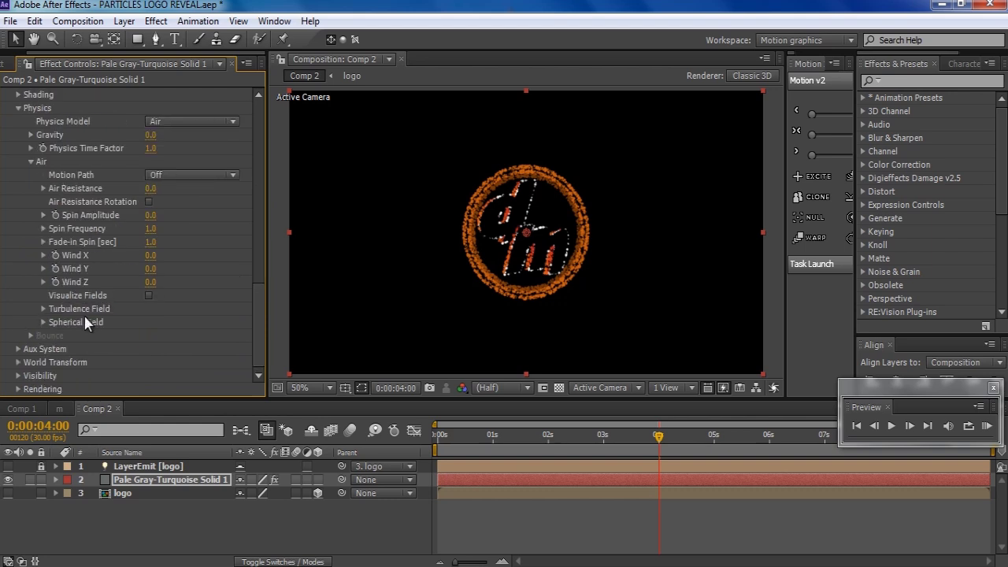
{"action": "left_click", "coordinate": [43, 308]}
{"action": "scroll", "coordinate": [42, 309], "scroll_direction": "down", "scroll_amount": 3}
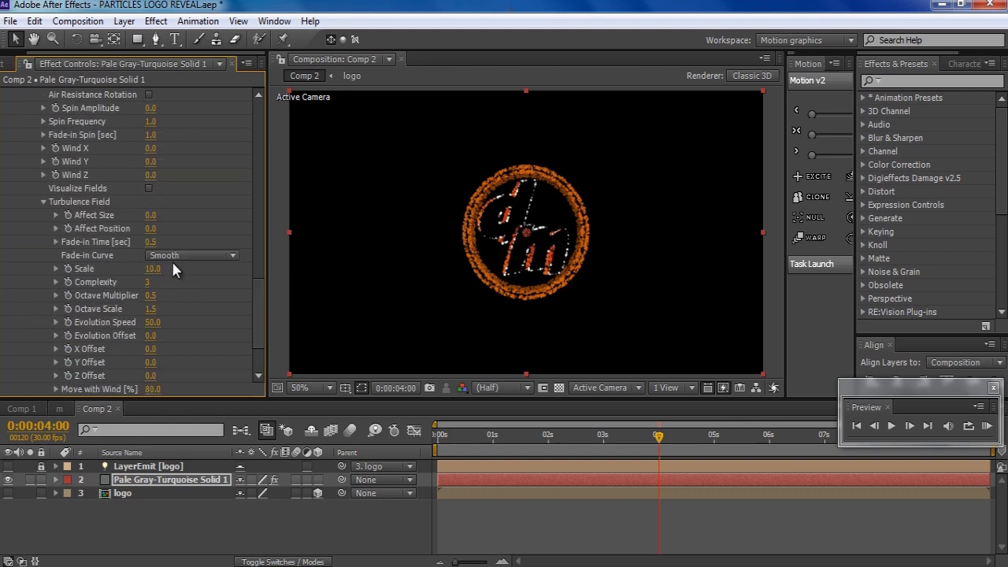
{"action": "left_click_drag", "start_coordinate": [152, 234], "coordinate": [697, 269]}
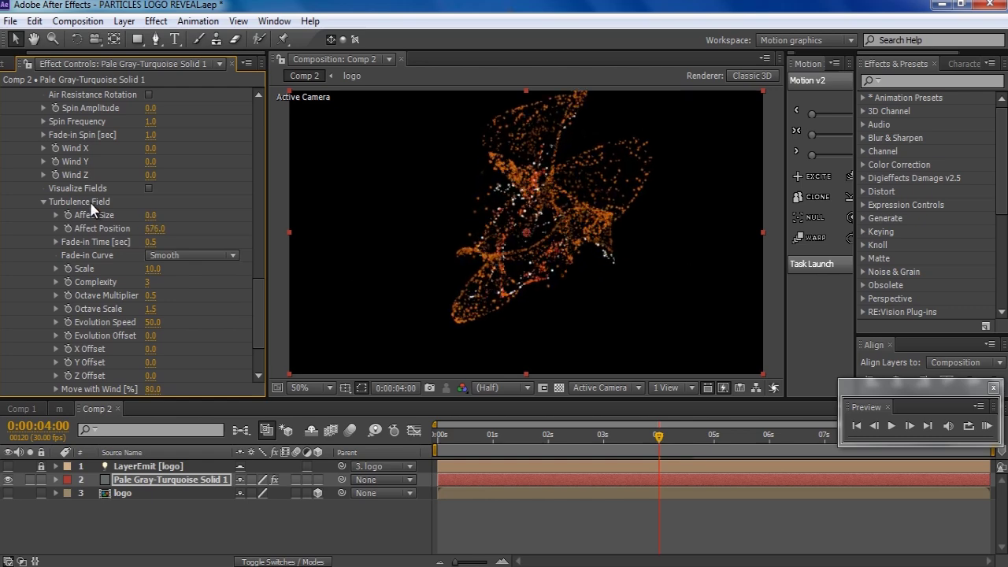
{"action": "left_click_drag", "start_coordinate": [150, 215], "coordinate": [71, 218]}
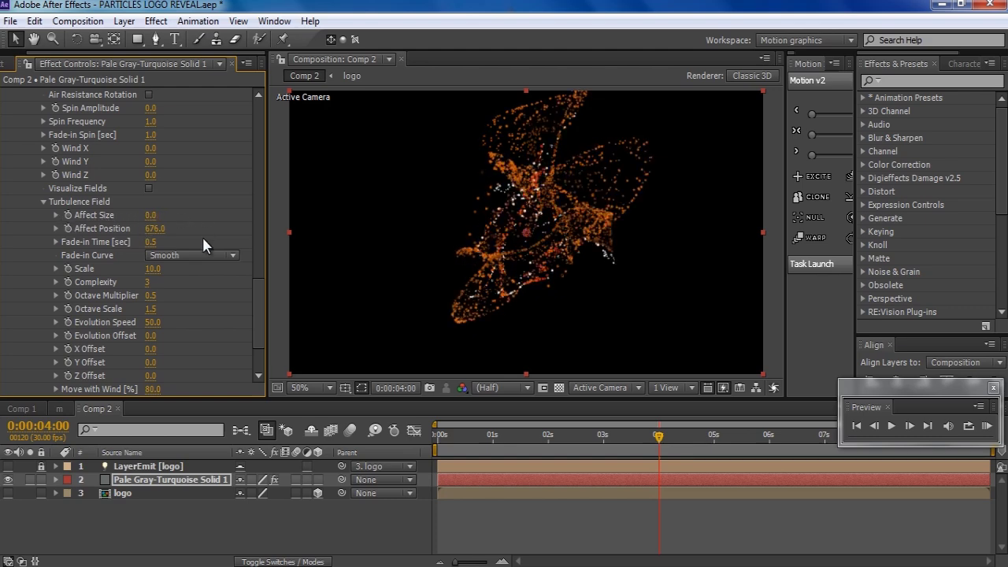
{"action": "left_click_drag", "start_coordinate": [155, 229], "coordinate": [187, 228]}
{"action": "left_click_drag", "start_coordinate": [293, 232], "coordinate": [698, 260]}
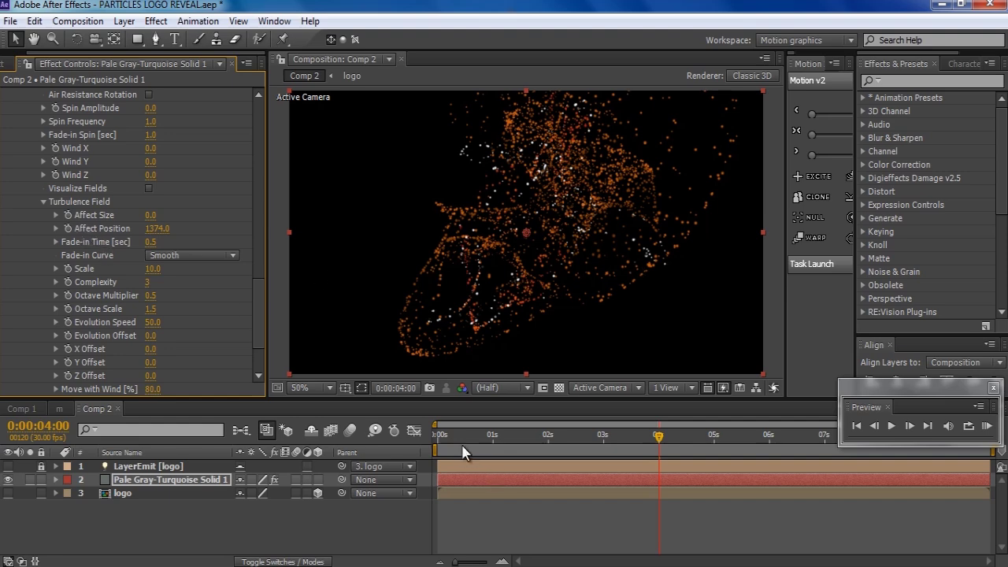
- Keyframe the Turbulence Field's Affect Position at 1374 at 0:00:00:00 and 0 at 0:00:04:00, and scrub through the animation
{"action": "key", "text": "Home"}
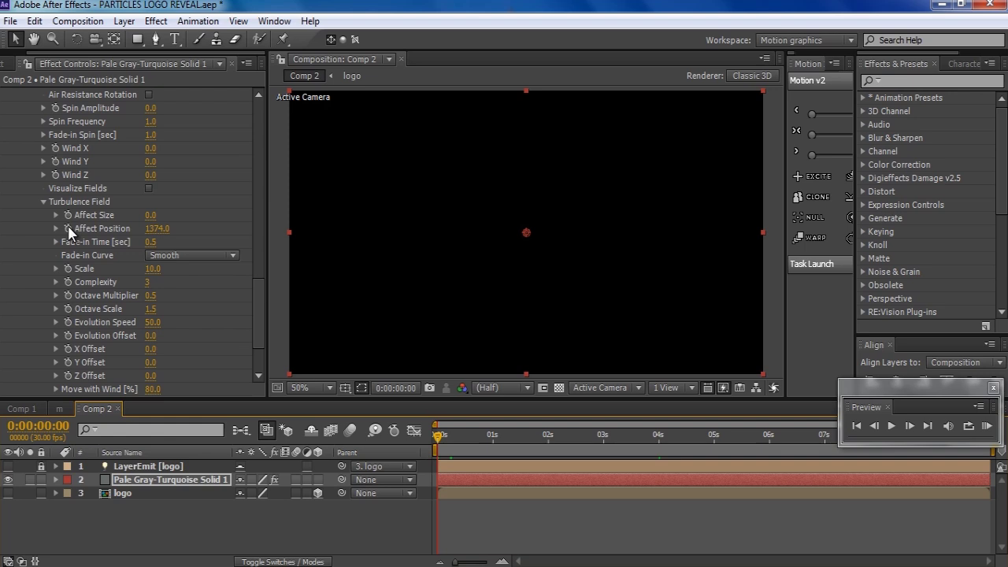
{"action": "left_click", "coordinate": [67, 229]}
{"action": "left_click", "coordinate": [657, 441]}
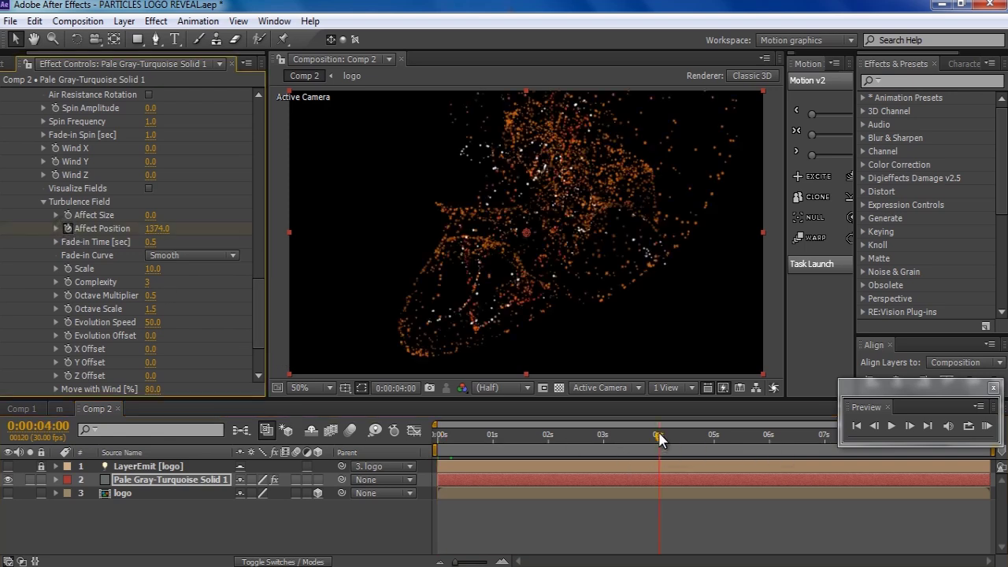
{"action": "left_click", "coordinate": [156, 228]}
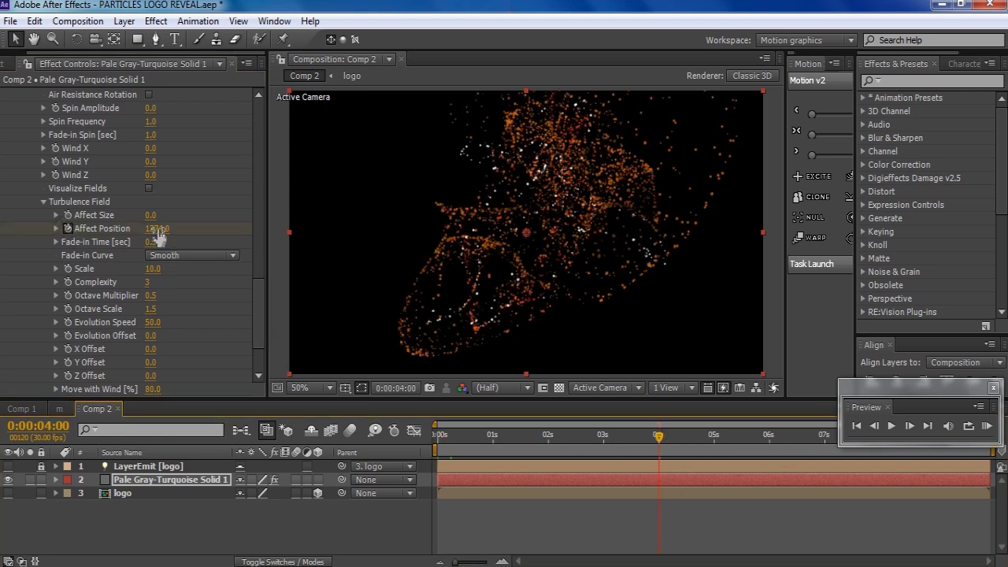
{"action": "type", "text": "0"}
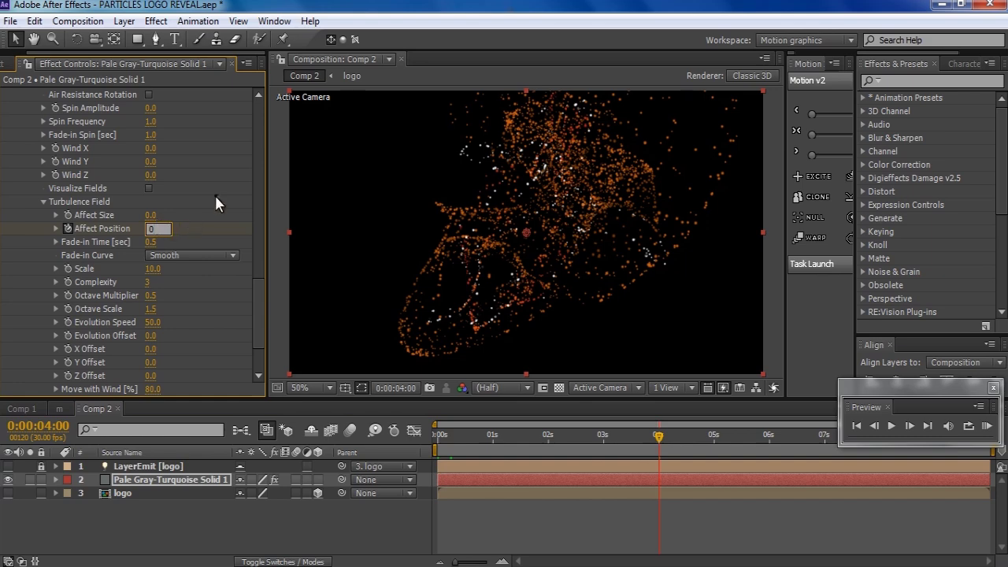
{"action": "key", "text": "Return"}
{"action": "left_click", "coordinate": [441, 441]}
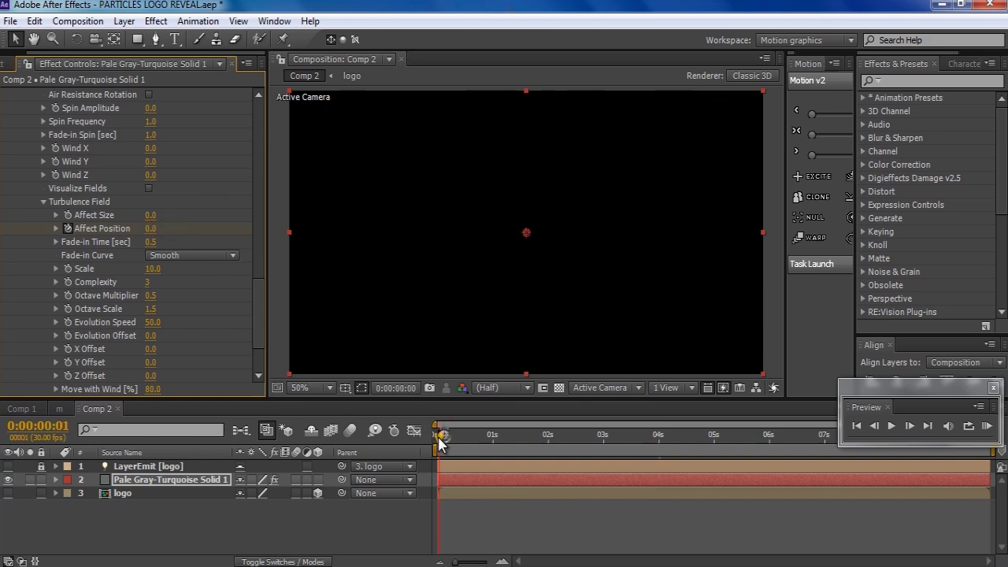
{"action": "left_click_drag", "start_coordinate": [476, 443], "coordinate": [590, 474]}
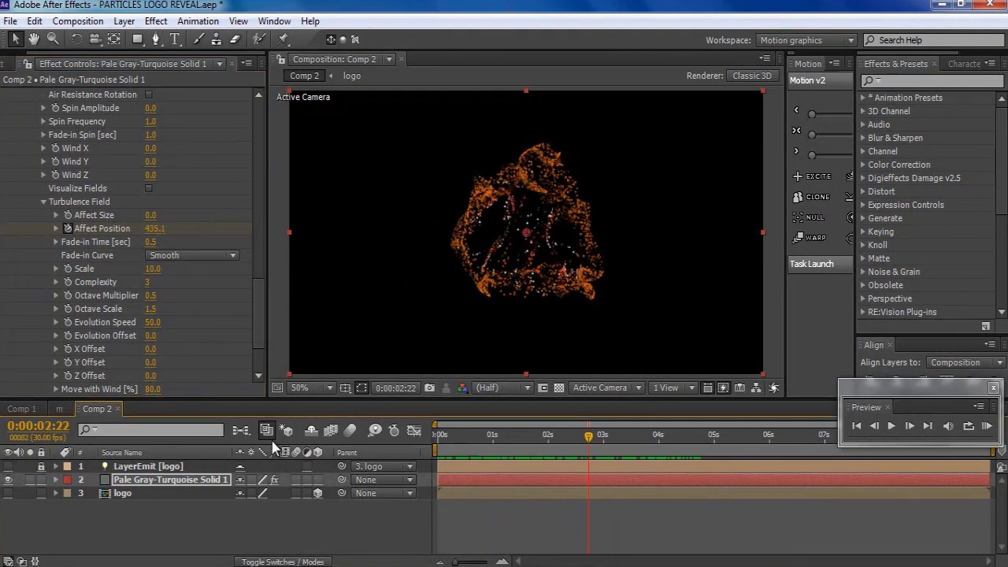
- Create a 1280 x 720, 30 fps, 10-second composition named main and place Comp 2 in it
{"action": "left_click", "coordinate": [4, 66]}
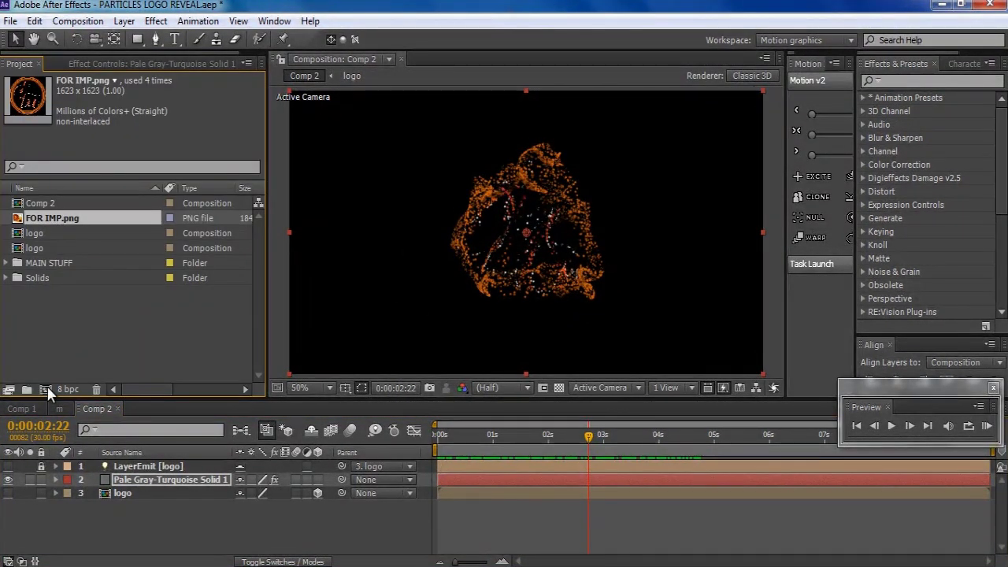
{"action": "left_click", "coordinate": [45, 389]}
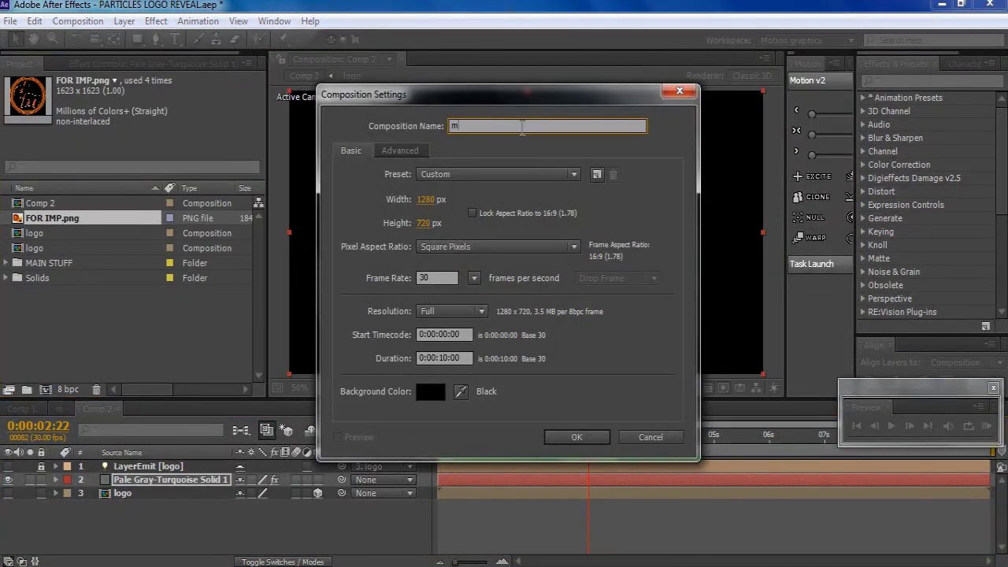
{"action": "left_click", "coordinate": [560, 436]}
{"action": "left_click_drag", "start_coordinate": [42, 198], "coordinate": [178, 492]}
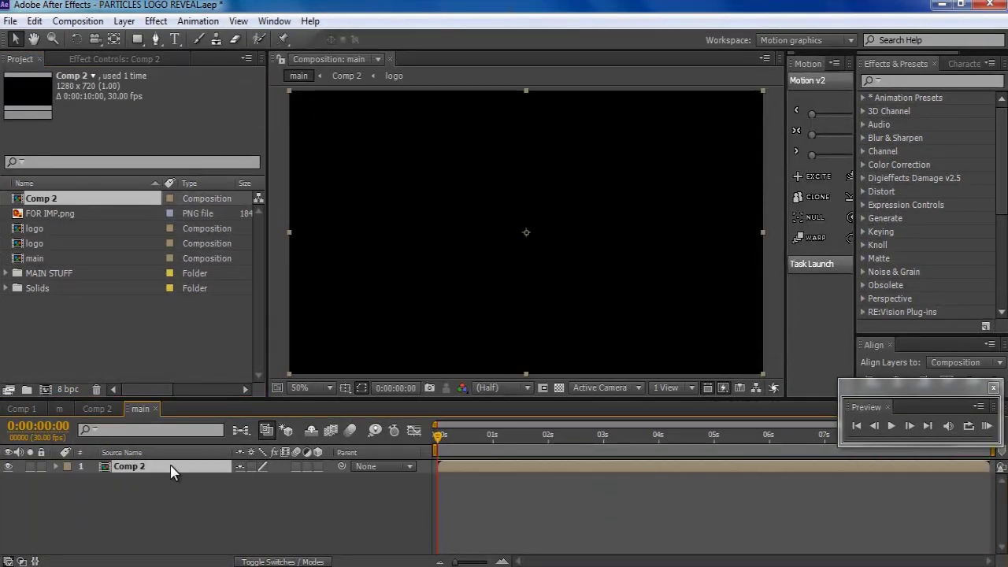
- With the time at 0:00:04:00, add FOR IMP.png scaled to 21% and stack it above Comp 2
{"action": "left_click_drag", "start_coordinate": [453, 435], "coordinate": [658, 457]}
{"action": "left_click", "coordinate": [282, 517]}
{"action": "left_click_drag", "start_coordinate": [44, 214], "coordinate": [128, 540]}
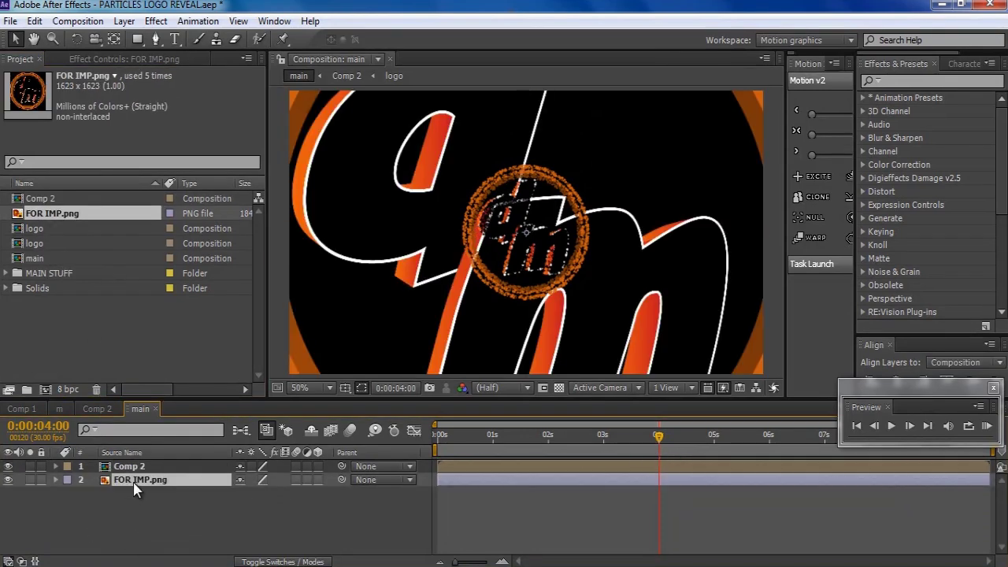
{"action": "key", "text": "s"}
{"action": "left_click", "coordinate": [285, 493]}
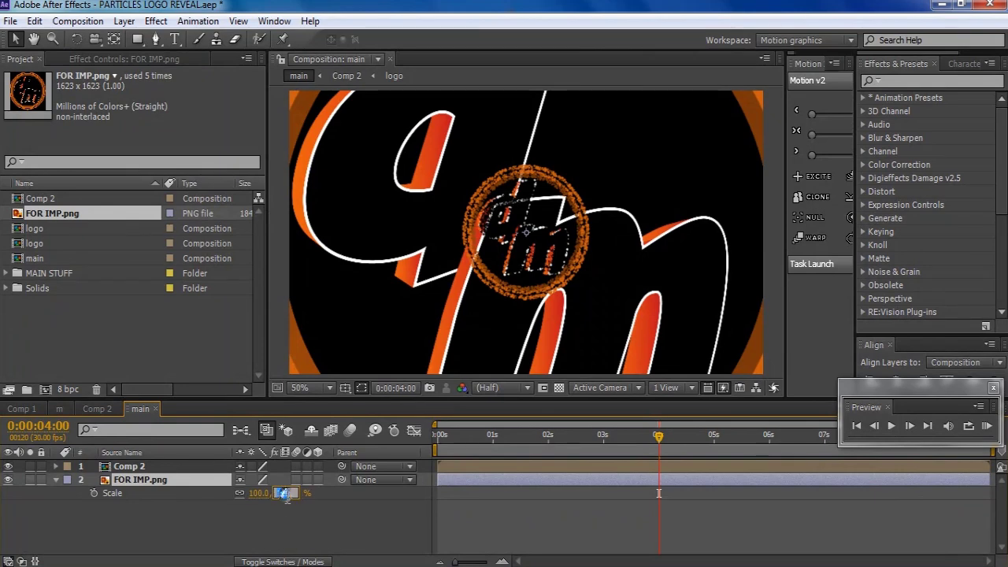
{"action": "type", "text": "21"}
{"action": "key", "text": "Return"}
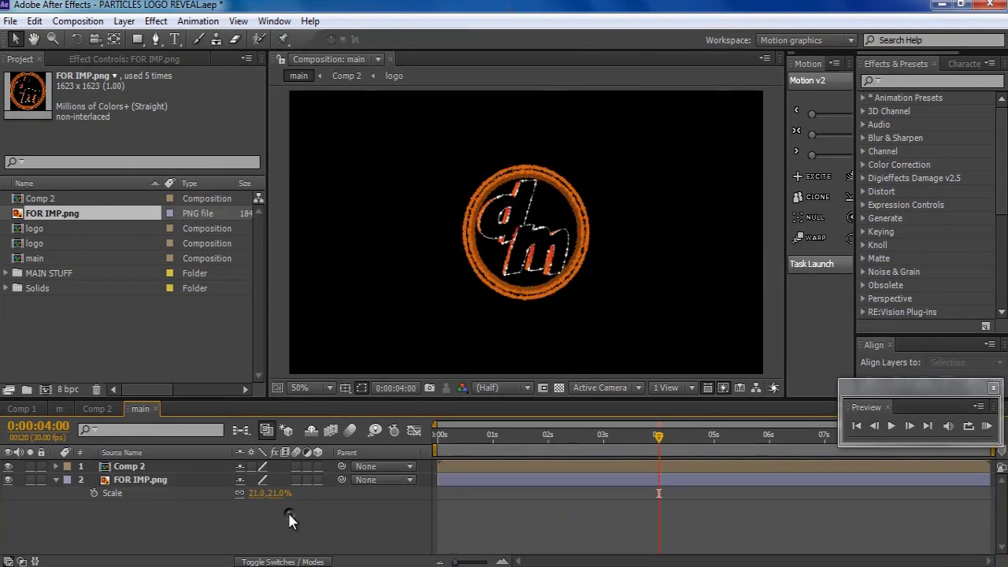
{"action": "left_click_drag", "start_coordinate": [136, 479], "coordinate": [140, 469]}
{"action": "left_click", "coordinate": [174, 508]}
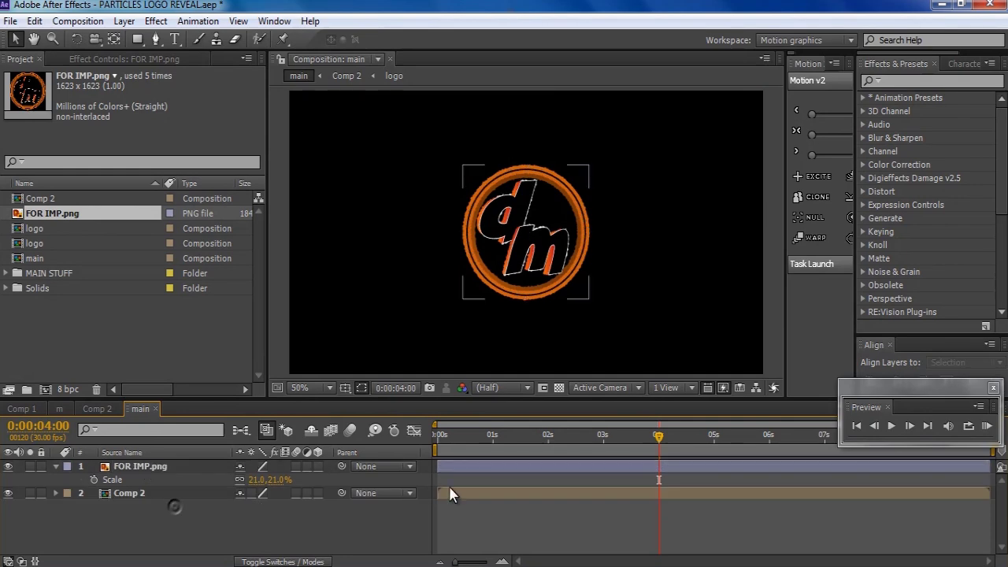
- Apply the Linear Wipe effect to the FOR IMP.png layer and set its Transition Completion to 48%
{"action": "left_click", "coordinate": [118, 468]}
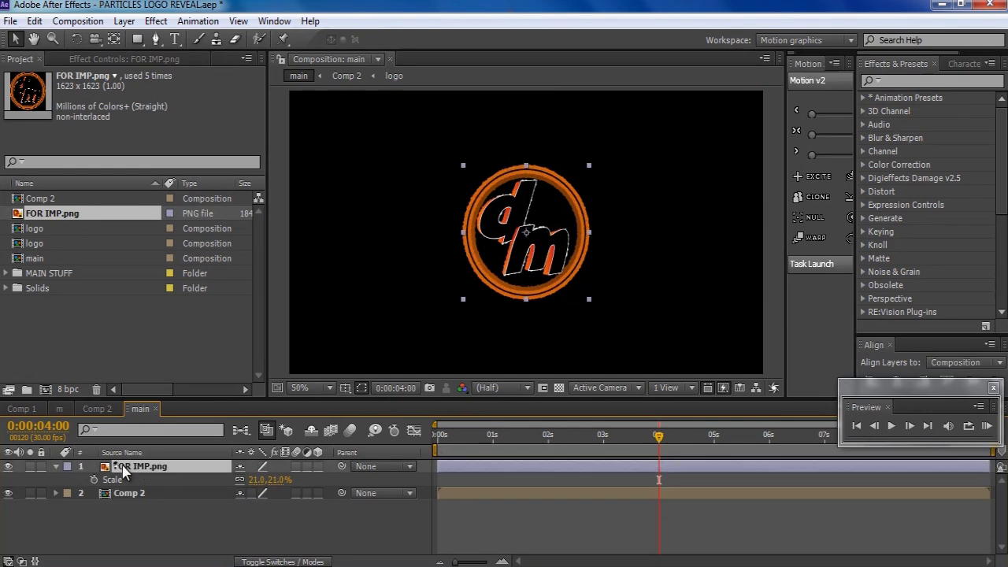
{"action": "left_click", "coordinate": [897, 81]}
{"action": "type", "text": "linear"}
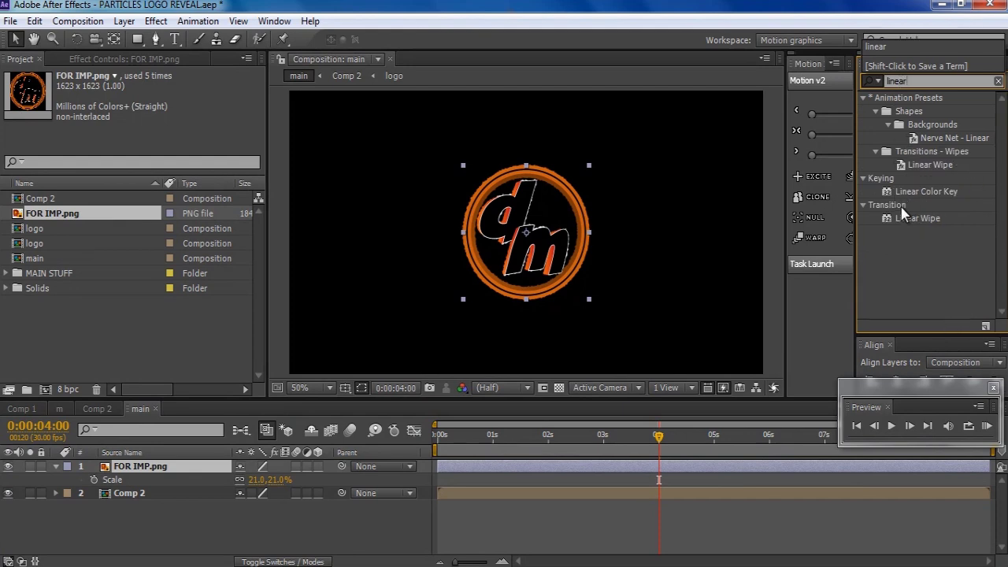
{"action": "double_click", "coordinate": [913, 218]}
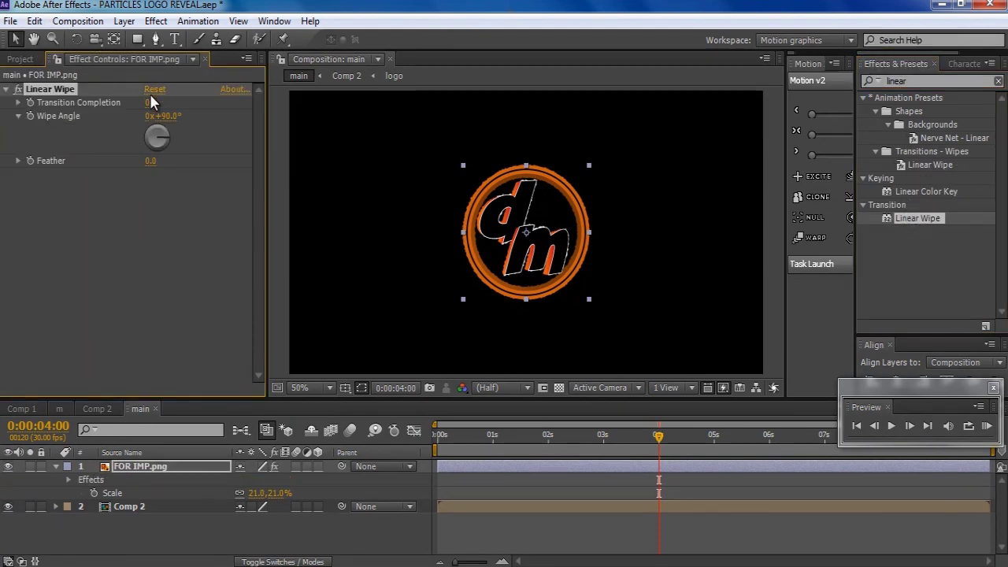
{"action": "left_click_drag", "start_coordinate": [156, 102], "coordinate": [192, 109]}
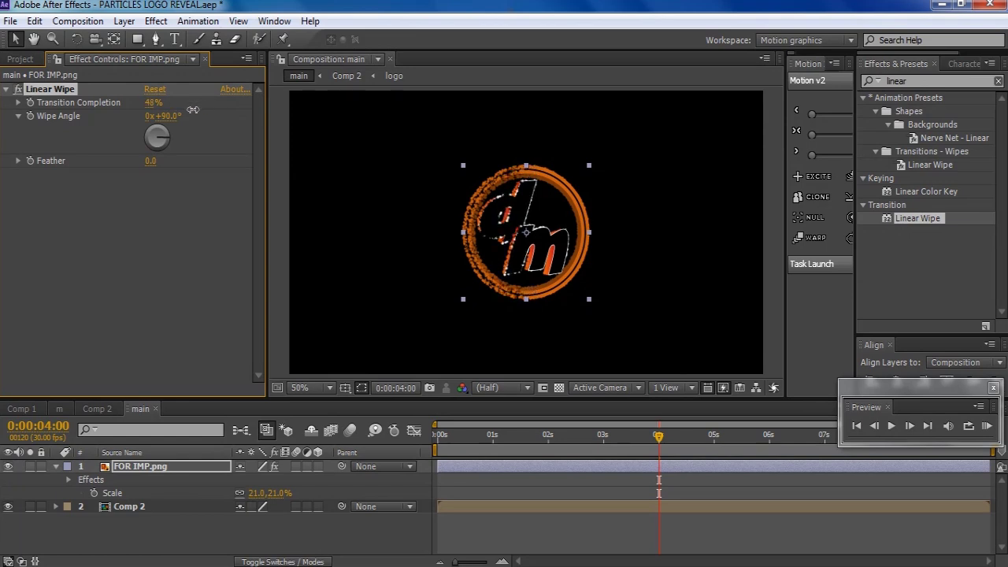
- Set the Linear Wipe's Wipe Angle to 0° and its Feather to 209
{"action": "left_click", "coordinate": [173, 116]}
{"action": "type", "text": "0"}
{"action": "key", "text": "Return"}
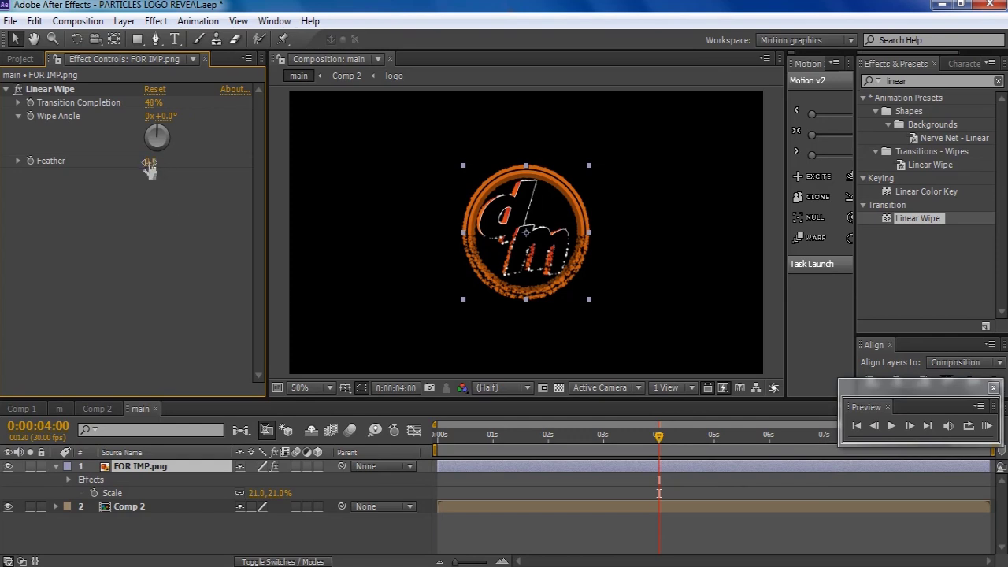
{"action": "left_click_drag", "start_coordinate": [177, 162], "coordinate": [294, 172]}
{"action": "key", "text": "period"}
{"action": "left_click", "coordinate": [707, 264]}
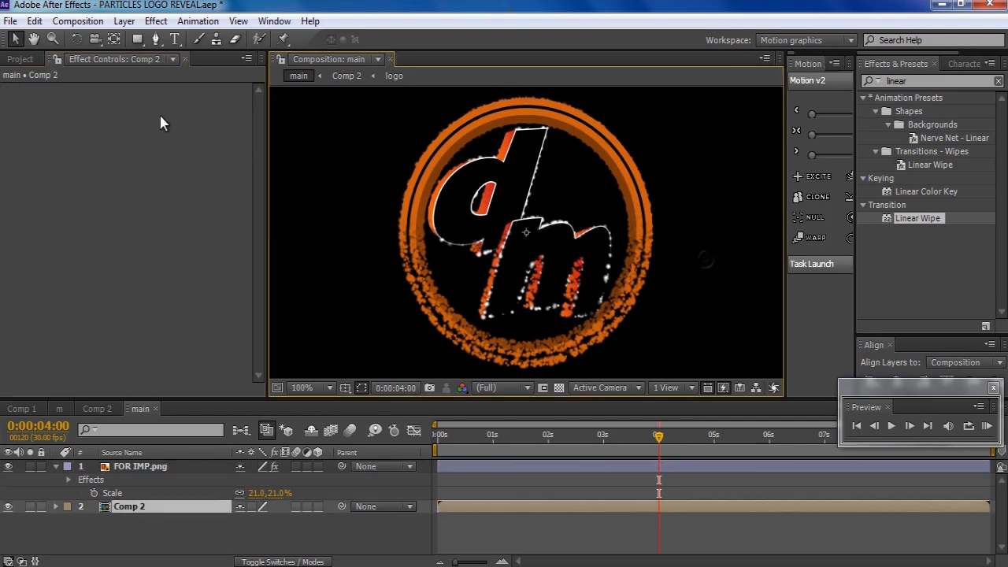
- Keyframe the FOR IMP.png layer's Transition Completion at 100% at 0:00:04:00 and 0% at 0:00:04:15
{"action": "left_click", "coordinate": [132, 466]}
{"action": "left_click_drag", "start_coordinate": [152, 100], "coordinate": [226, 120]}
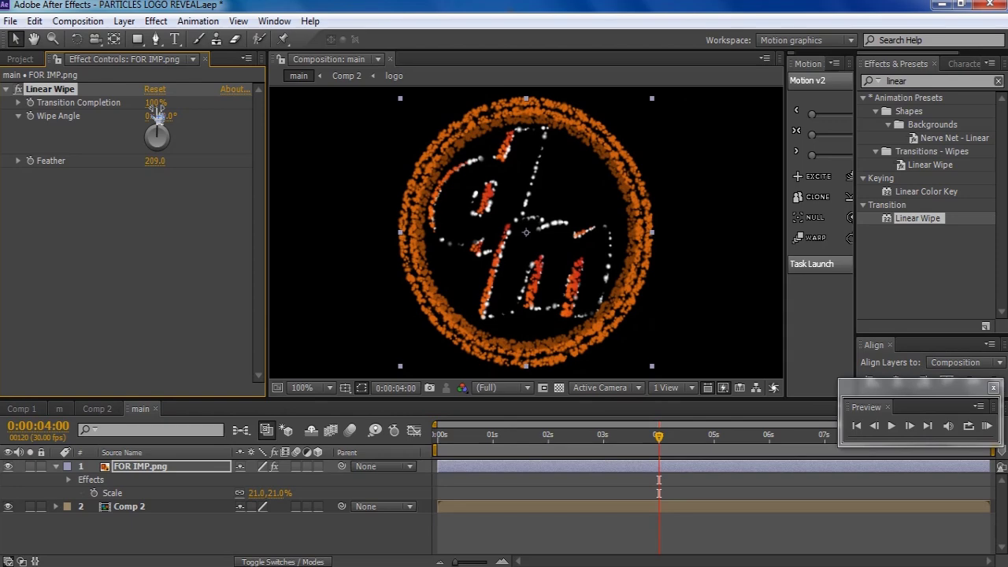
{"action": "left_click", "coordinate": [30, 103]}
{"action": "left_click_drag", "start_coordinate": [658, 439], "coordinate": [688, 440]}
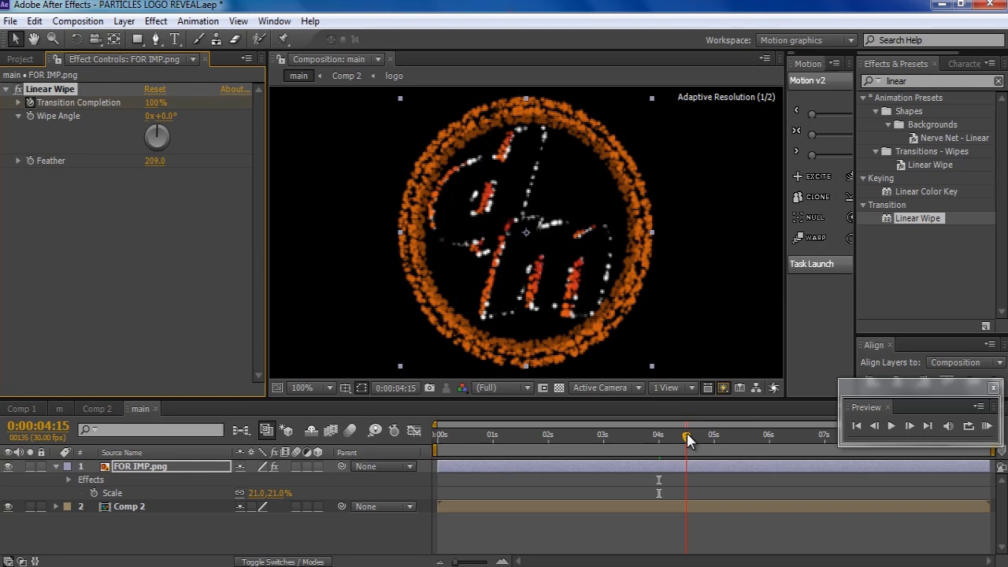
{"action": "left_click_drag", "start_coordinate": [152, 102], "coordinate": [124, 173]}
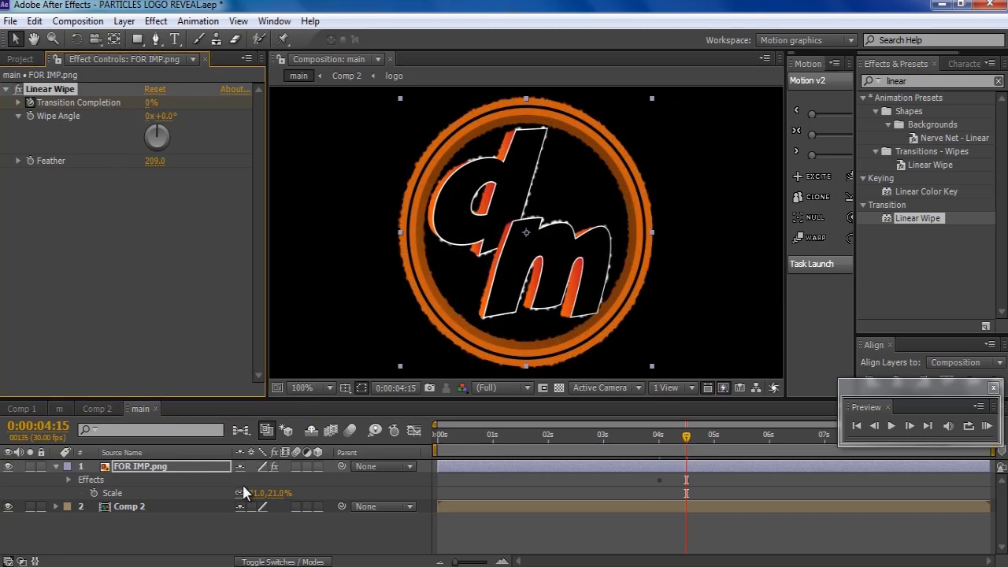
{"action": "left_click", "coordinate": [232, 521]}
- Keyframe Comp 2's Opacity at 100% at 0:00:04:06 and 0% at 0:00:04:15, and check the crossfade
{"action": "left_click_drag", "start_coordinate": [686, 441], "coordinate": [669, 442]}
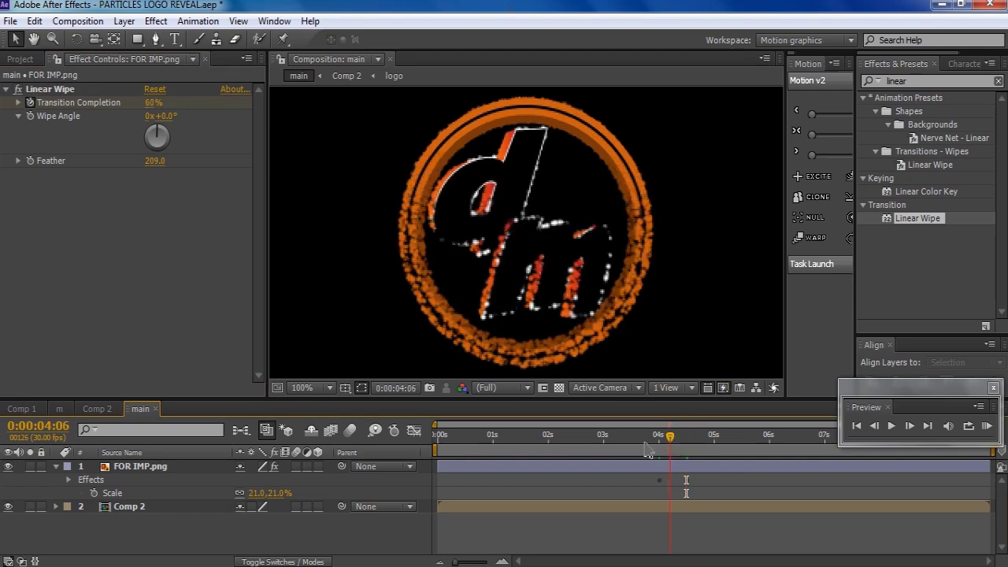
{"action": "left_click", "coordinate": [163, 508]}
{"action": "key", "text": "t"}
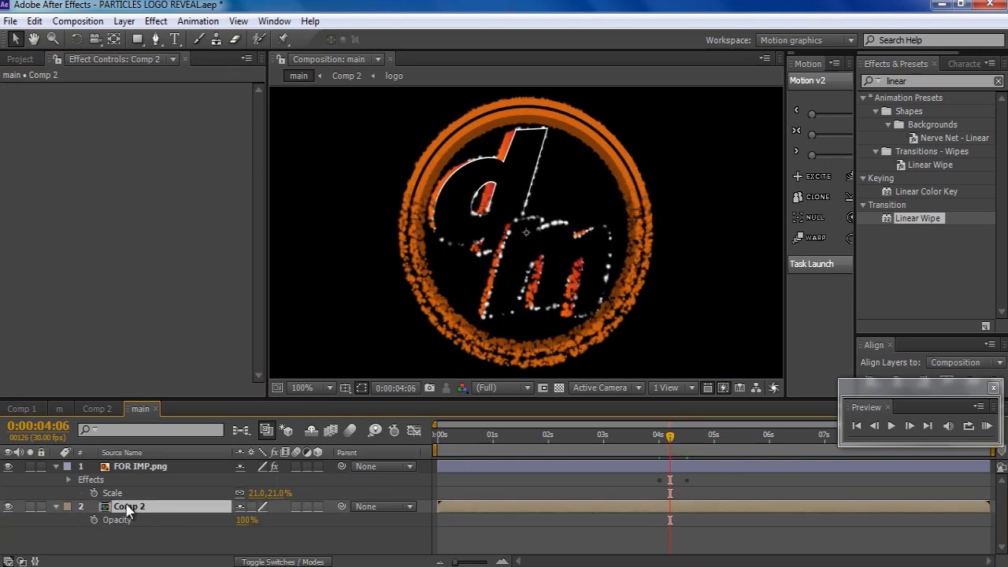
{"action": "left_click", "coordinate": [93, 519]}
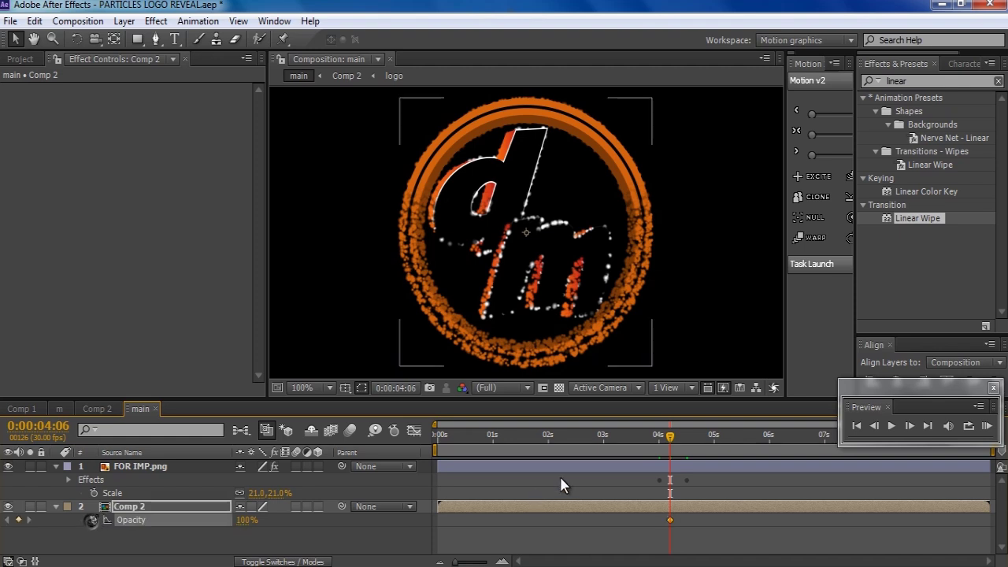
{"action": "left_click_drag", "start_coordinate": [670, 439], "coordinate": [685, 439]}
{"action": "left_click_drag", "start_coordinate": [246, 519], "coordinate": [165, 526]}
{"action": "left_click", "coordinate": [266, 546]}
{"action": "mouse_move", "coordinate": [686, 435]}
{"action": "left_mouse_down"}
{"action": "mouse_move", "coordinate": [669, 440]}
{"action": "mouse_move", "coordinate": [688, 441]}
{"action": "mouse_move", "coordinate": [677, 445]}
{"action": "left_mouse_up"}
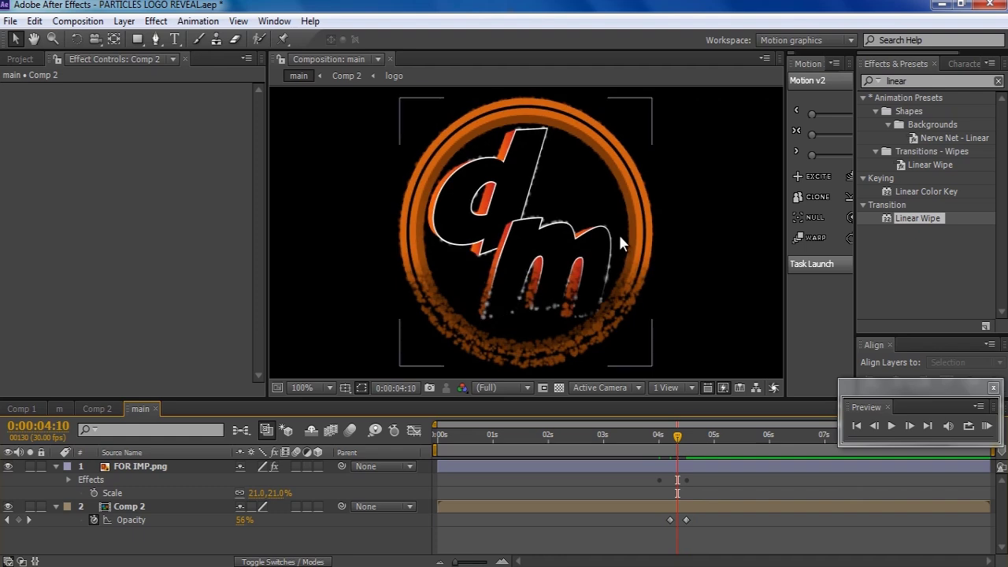
{"action": "key", "text": "comma"}
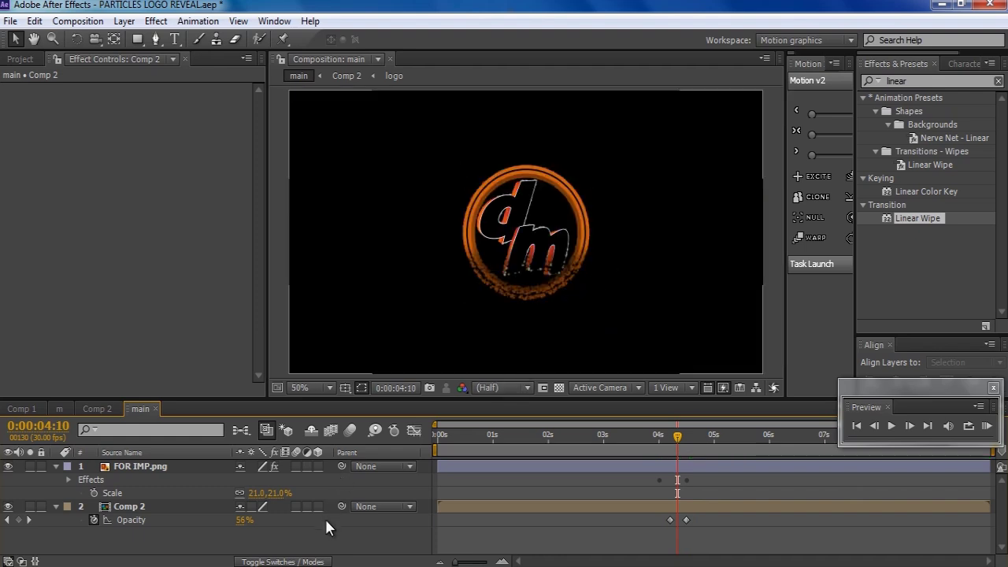
- End the work area at 0:00:05:14 and preview the logo reveal
{"action": "left_click_drag", "start_coordinate": [677, 439], "coordinate": [741, 459]}
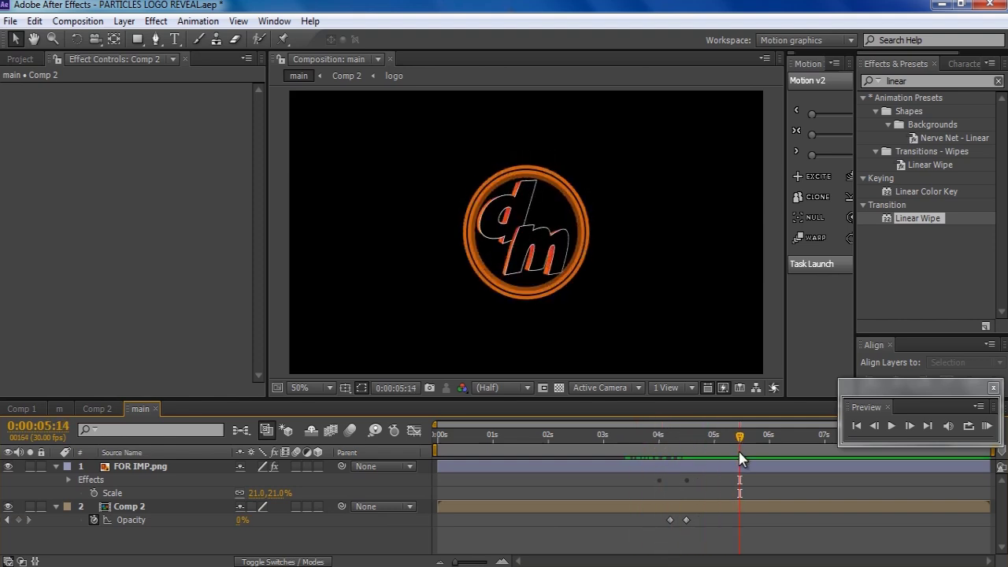
{"action": "key", "text": "n"}
{"action": "left_click", "coordinate": [986, 426]}
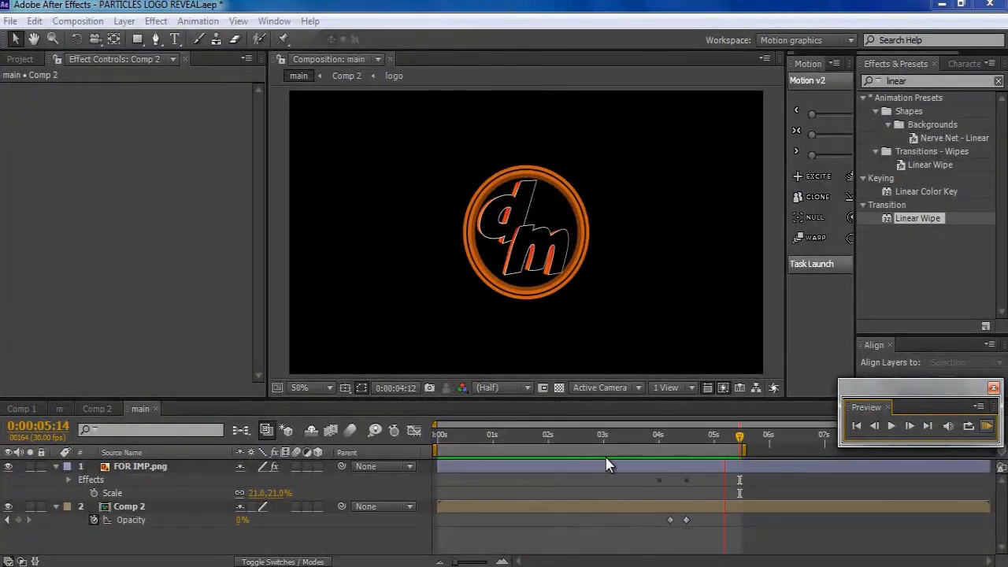
- Move Comp 2's two Opacity keyframes to about 0:00:04:12 and 0:00:04:25, and check the crossfade
{"action": "left_click_drag", "start_coordinate": [648, 440], "coordinate": [678, 447]}
{"action": "mouse_move", "coordinate": [685, 520]}
{"action": "left_mouse_down"}
{"action": "mouse_move", "coordinate": [704, 520]}
{"action": "mouse_move", "coordinate": [671, 518]}
{"action": "mouse_move", "coordinate": [682, 520]}
{"action": "left_mouse_up"}
{"action": "left_click_drag", "start_coordinate": [676, 437], "coordinate": [665, 461]}
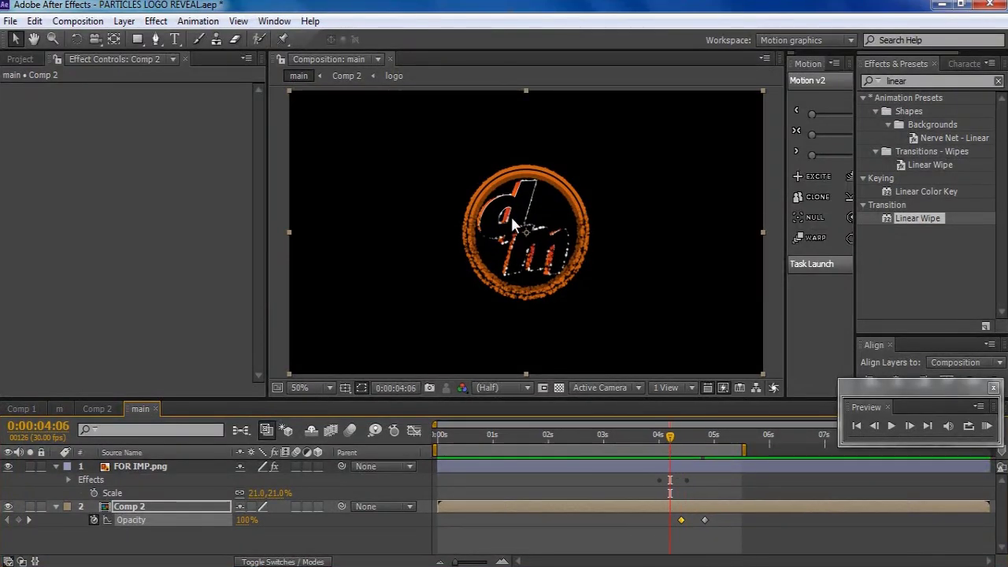
- Collapse the properties of both layers and add a new solid with default settings to the main composition
{"action": "left_click", "coordinate": [56, 465]}
{"action": "left_click", "coordinate": [55, 480]}
{"action": "right_click", "coordinate": [122, 513]}
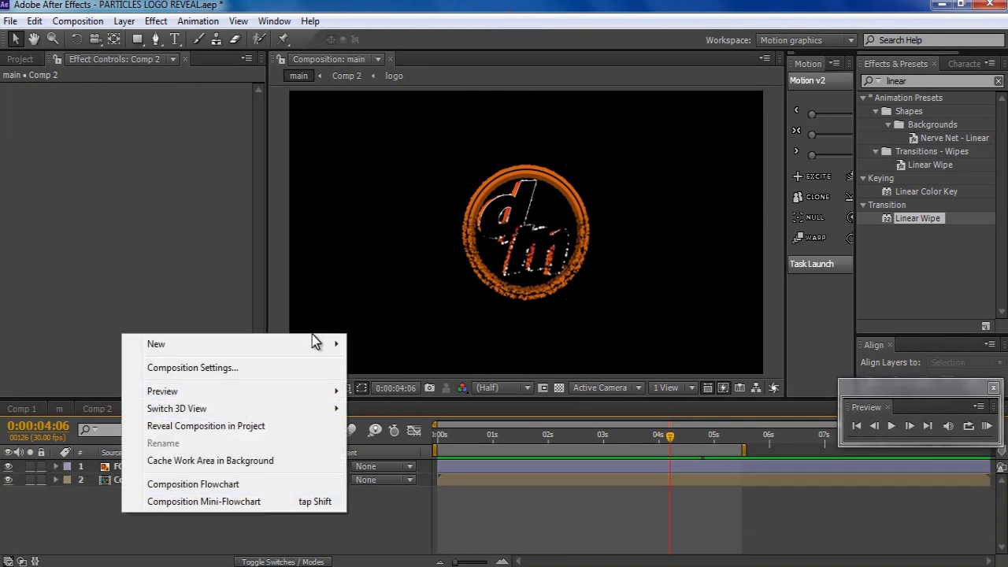
{"action": "mouse_move", "coordinate": [319, 343]}
{"action": "left_click", "coordinate": [380, 384]}
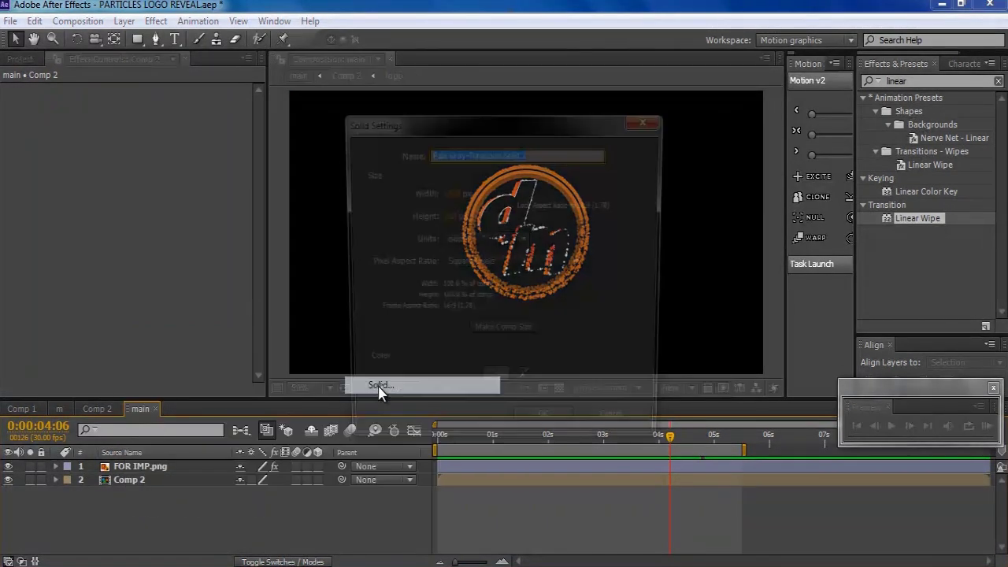
{"action": "left_click", "coordinate": [529, 431]}
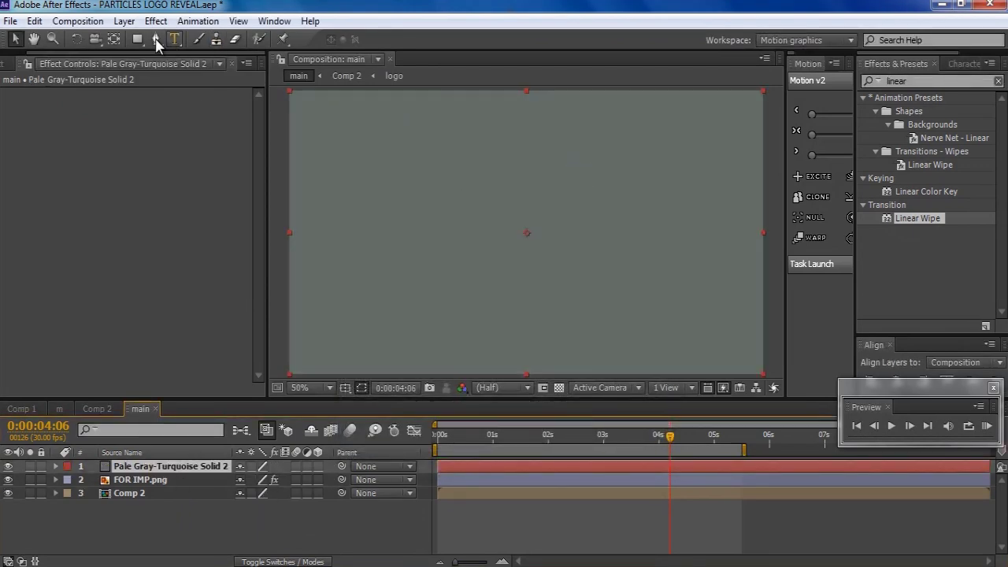
- Apply the Optical Flares effect to the new solid and set its Render Mode to On Transparent
{"action": "left_click", "coordinate": [155, 21]}
{"action": "mouse_move", "coordinate": [237, 555]}
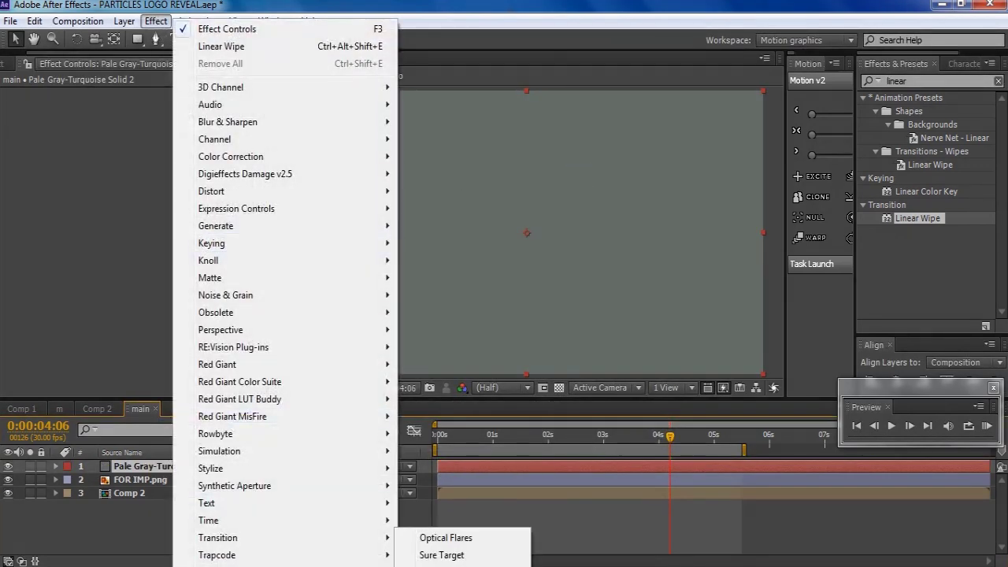
{"action": "left_click", "coordinate": [445, 538]}
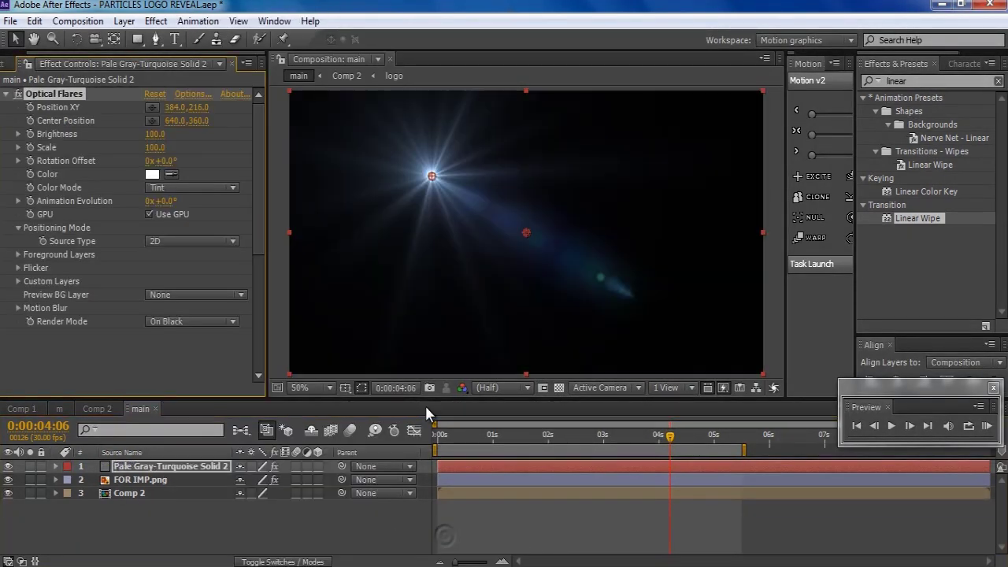
{"action": "left_click", "coordinate": [172, 318]}
{"action": "left_click", "coordinate": [180, 352]}
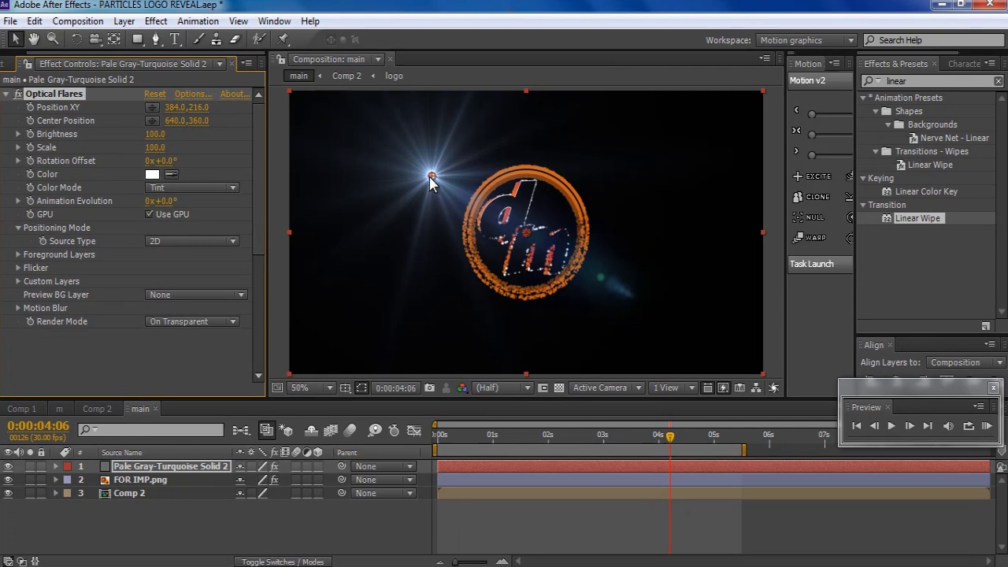
- Set the flare's Brightness and Scale to 50 and look over its Optical Flares options
{"action": "left_click_drag", "start_coordinate": [147, 135], "coordinate": [152, 148]}
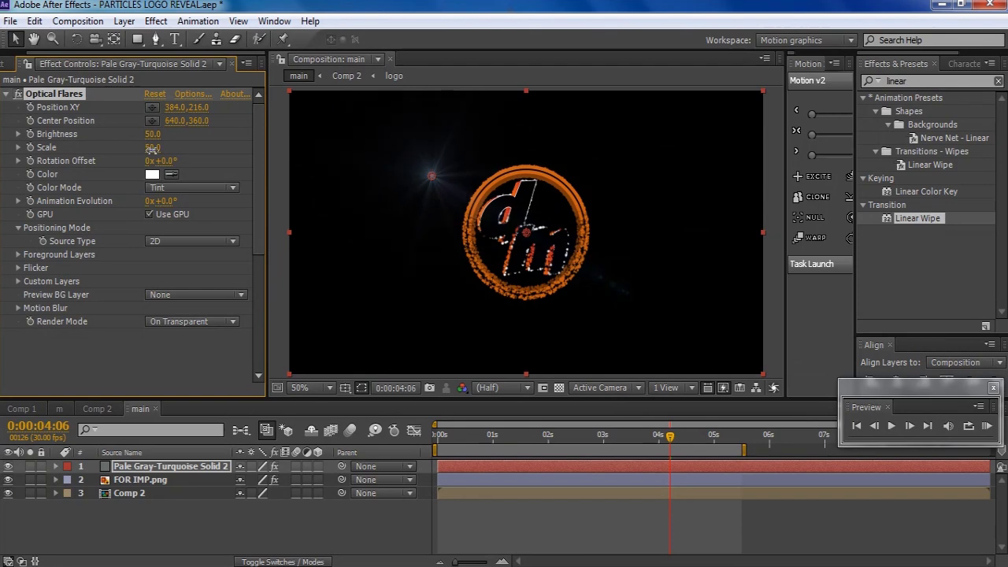
{"action": "left_click", "coordinate": [303, 207]}
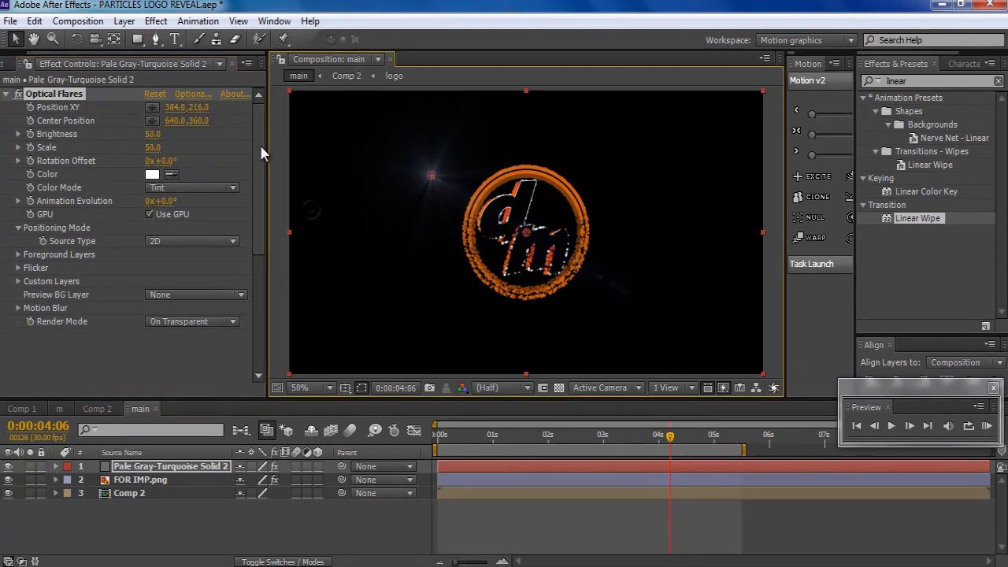
{"action": "left_click", "coordinate": [191, 96]}
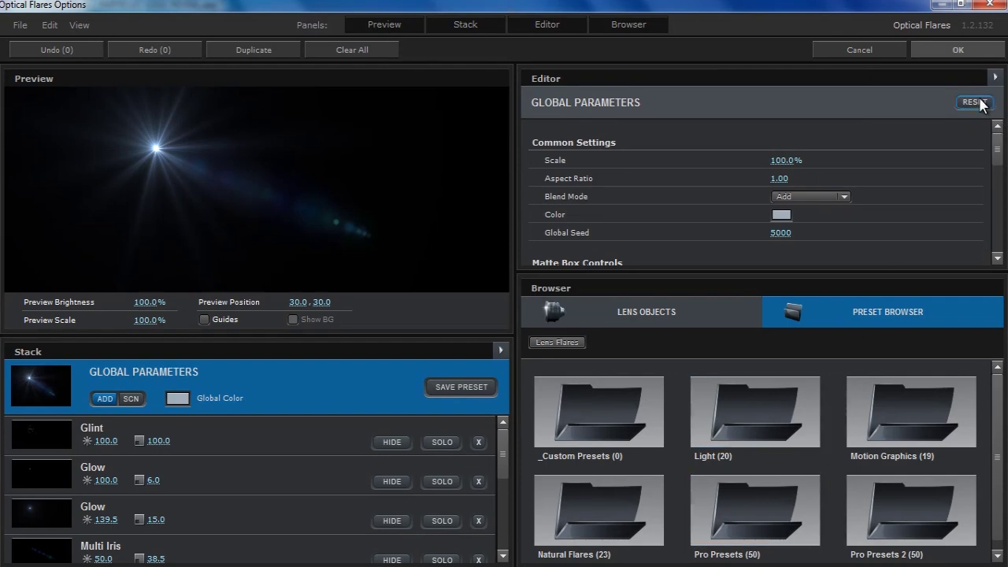
{"action": "left_click", "coordinate": [954, 51]}
- Place the flare on the logo ring's upper edge at 642, 202 and set its Brightness to 100
{"action": "left_click_drag", "start_coordinate": [431, 172], "coordinate": [529, 180]}
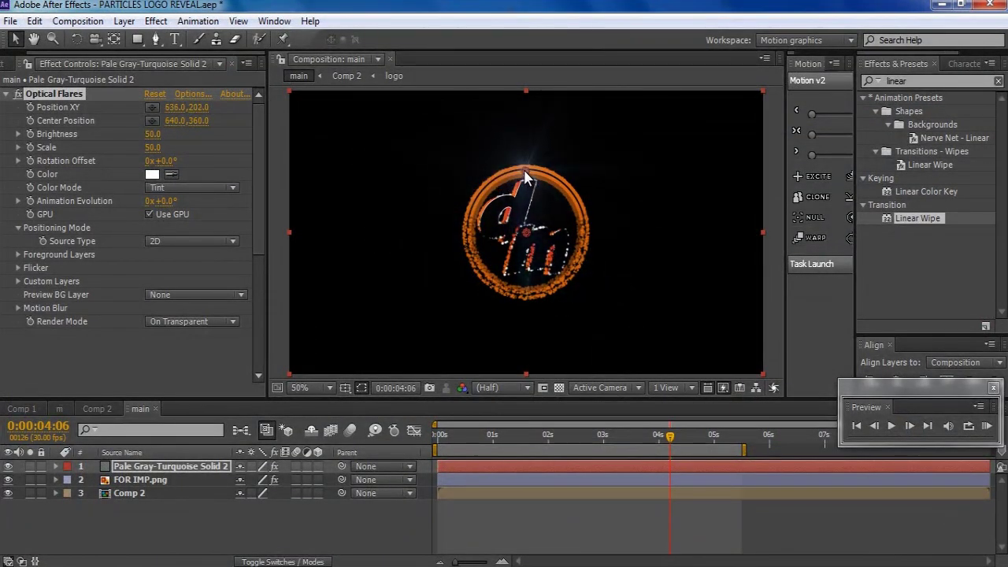
{"action": "left_click_drag", "start_coordinate": [155, 134], "coordinate": [156, 134]}
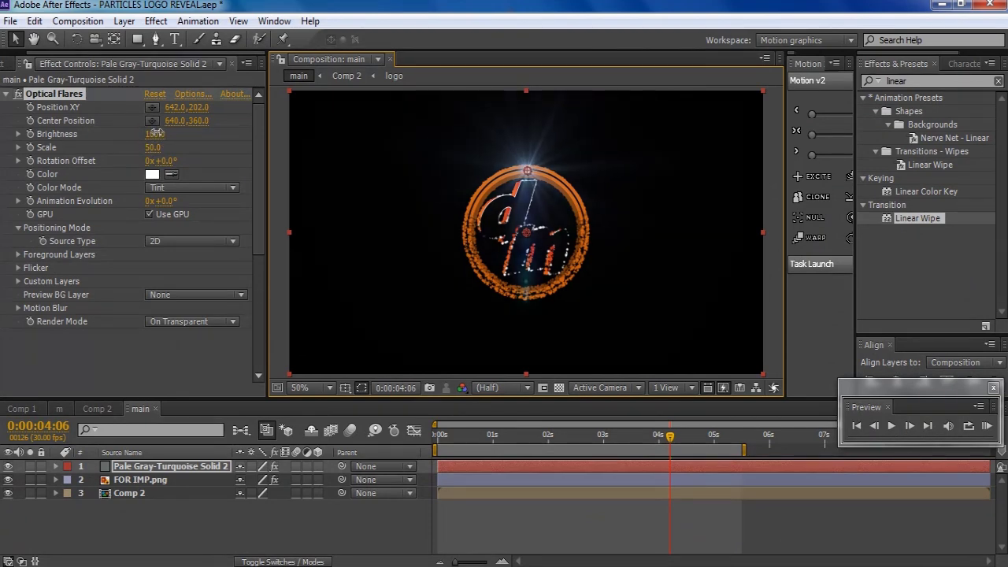
{"action": "left_click", "coordinate": [168, 354]}
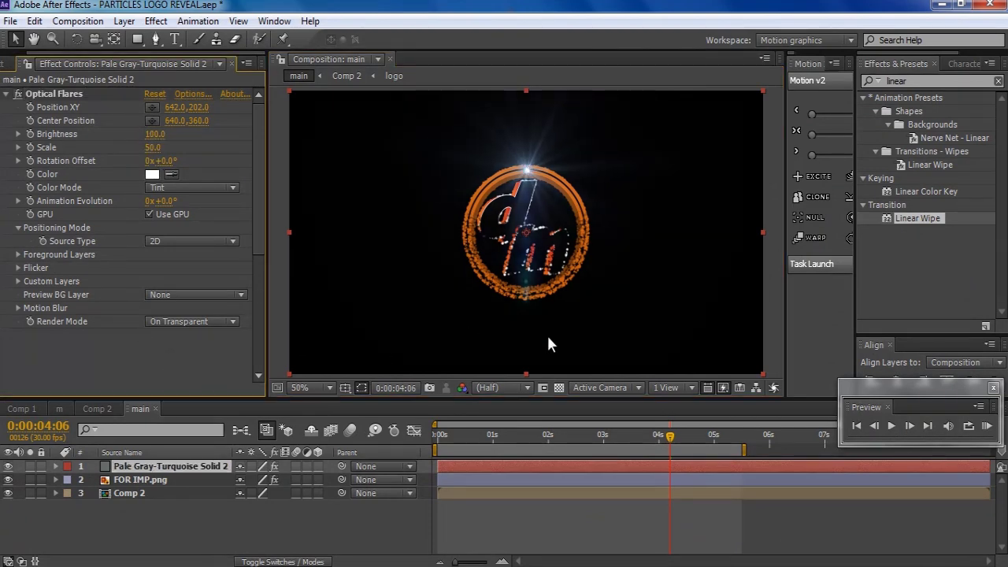
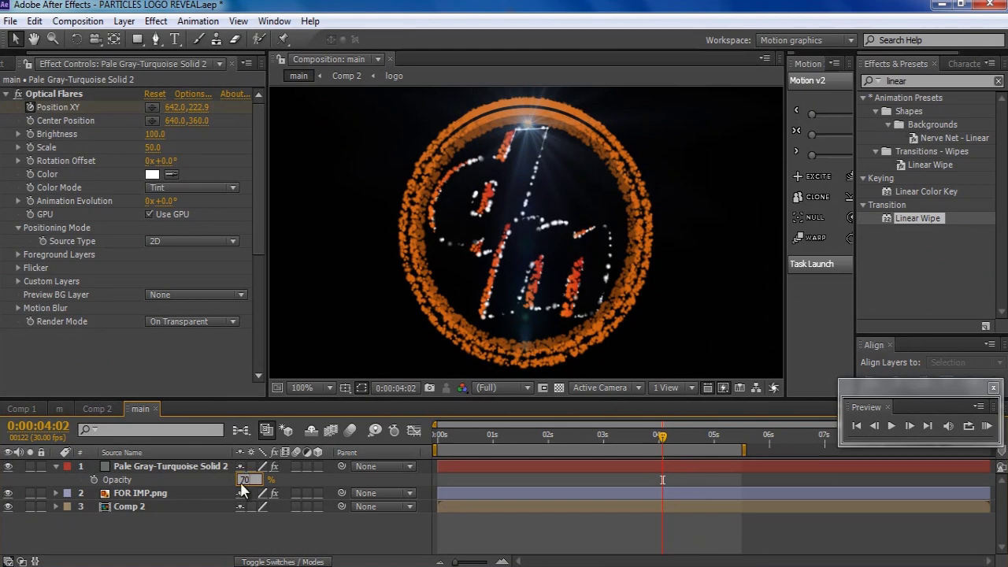
{"action": "left_click", "coordinate": [242, 513]}
{"action": "left_click", "coordinate": [93, 480]}
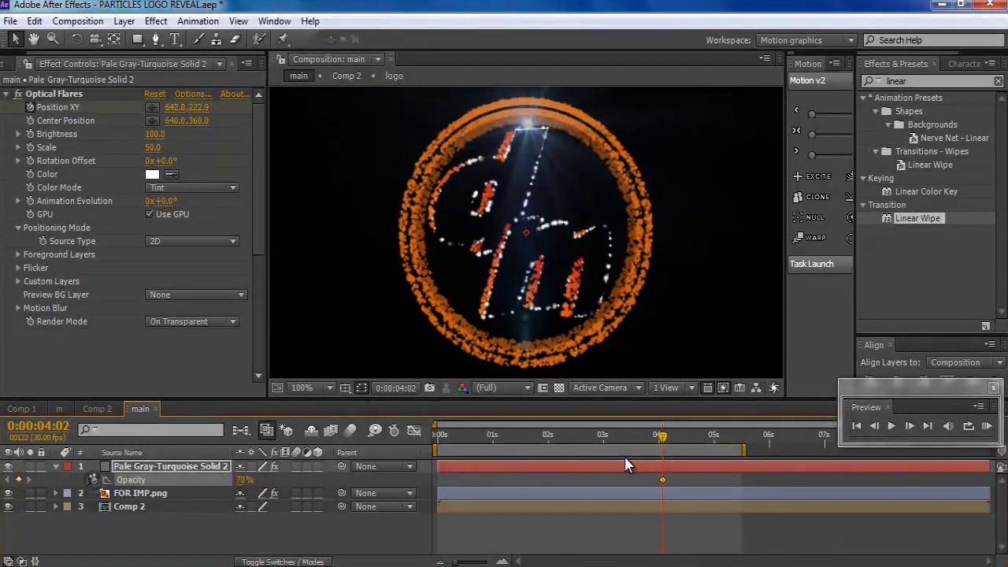
{"action": "key", "text": "F2"}
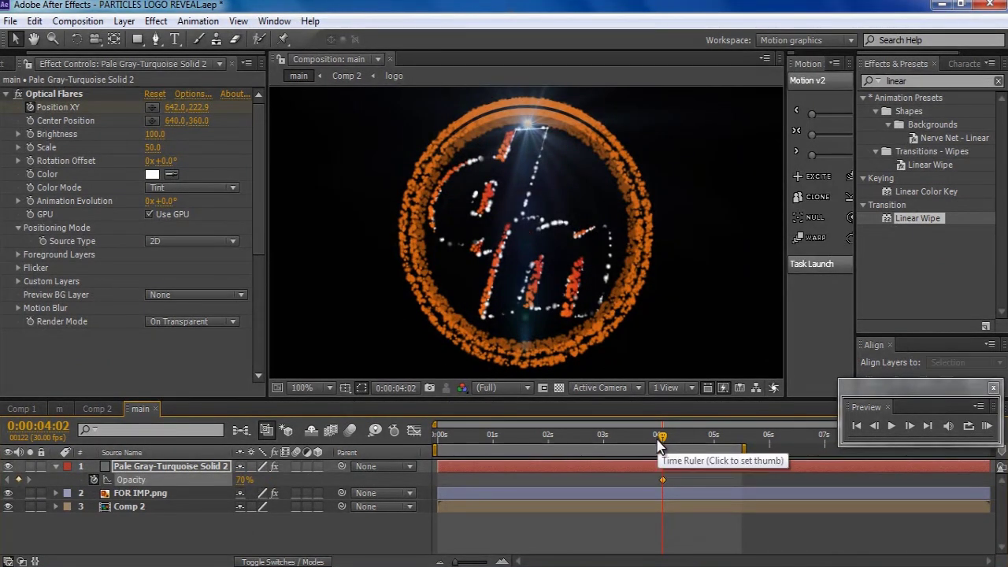
{"action": "left_click", "coordinate": [659, 437]}
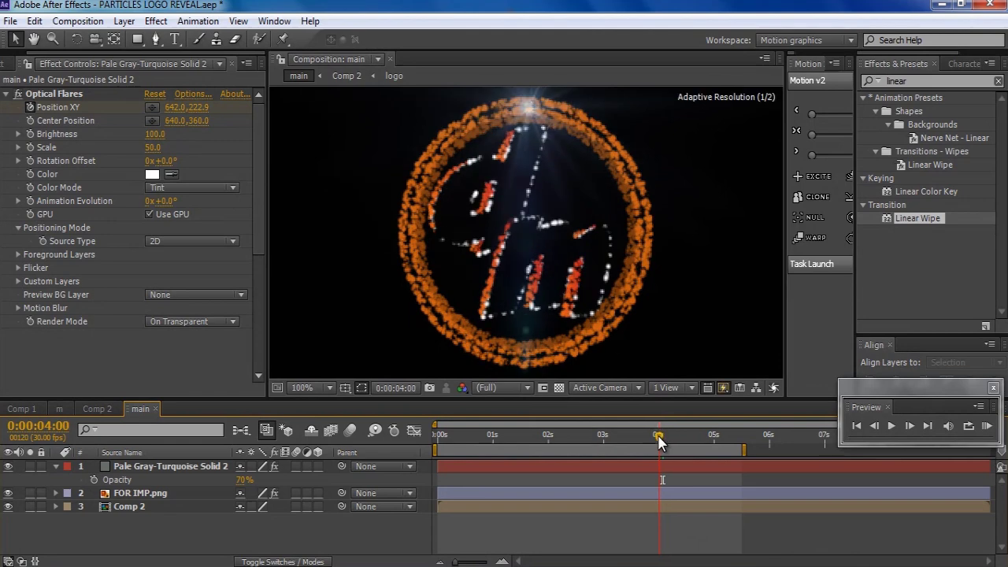
{"action": "left_click_drag", "start_coordinate": [659, 443], "coordinate": [661, 439]}
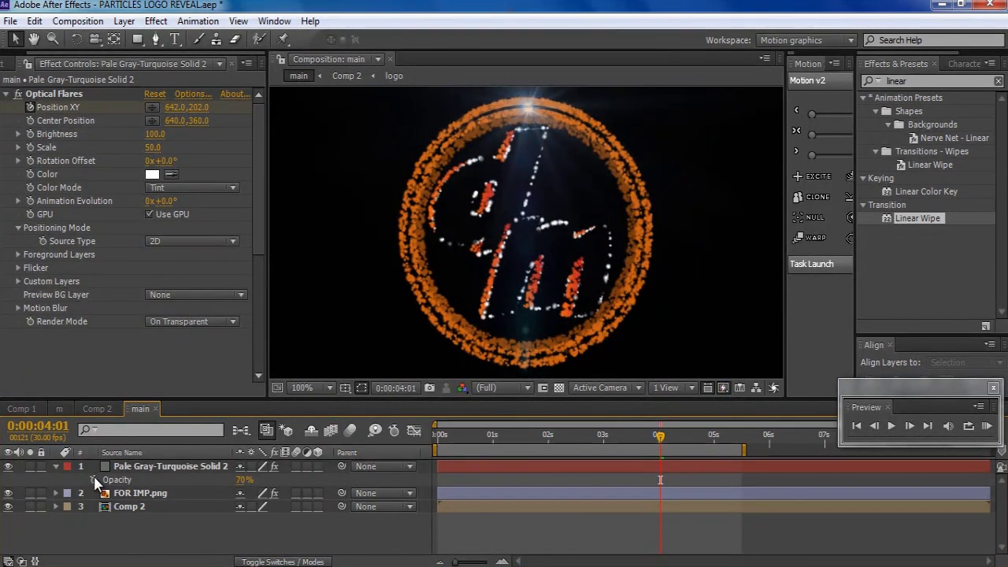
- Keyframe the flare solid's Opacity at 0% at 0:00:04:02 and 70% at 0:00:04:05
{"action": "left_click_drag", "start_coordinate": [246, 481], "coordinate": [166, 512]}
{"action": "key", "text": "KP_0"}
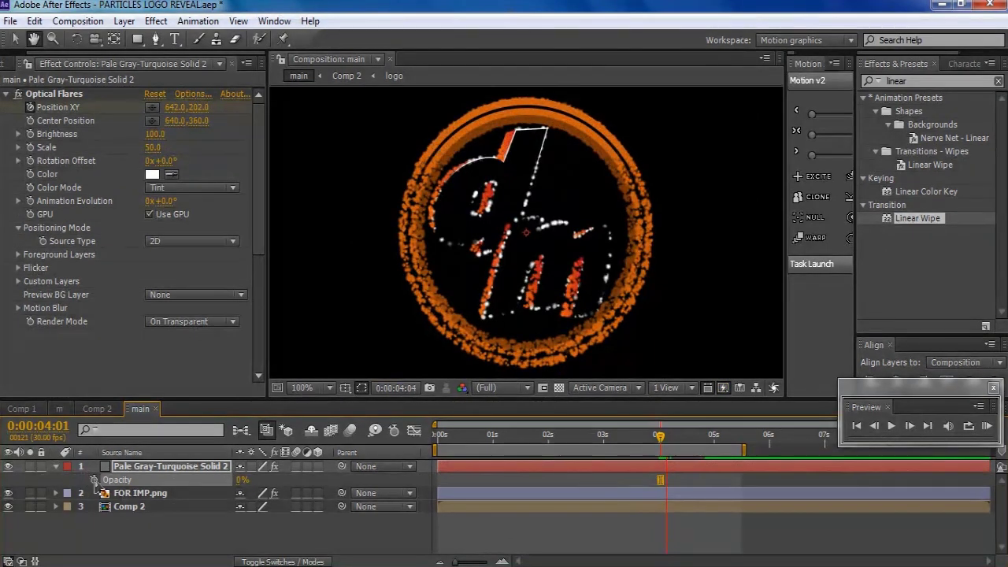
{"action": "left_click_drag", "start_coordinate": [653, 435], "coordinate": [661, 439]}
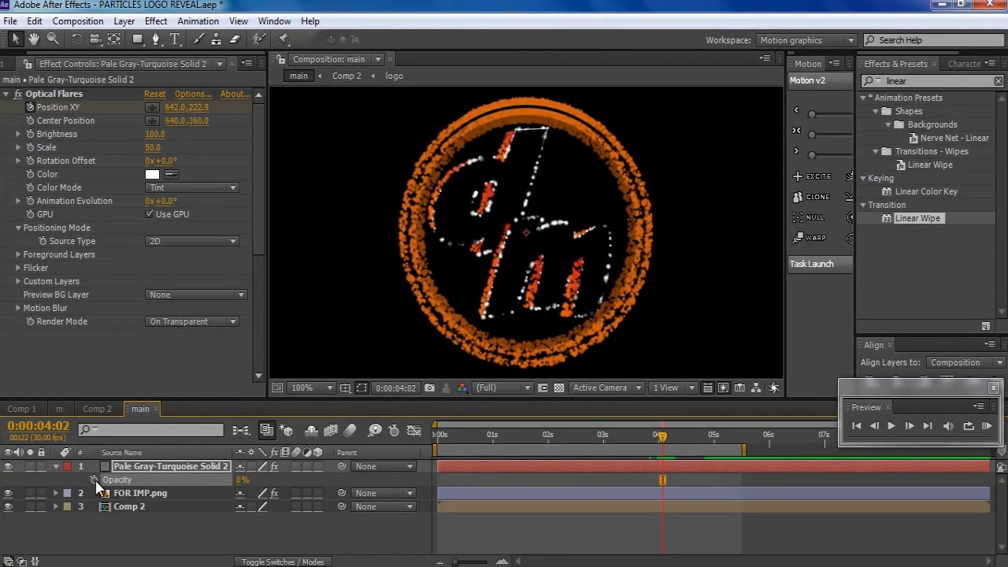
{"action": "left_click_drag", "start_coordinate": [661, 441], "coordinate": [668, 443]}
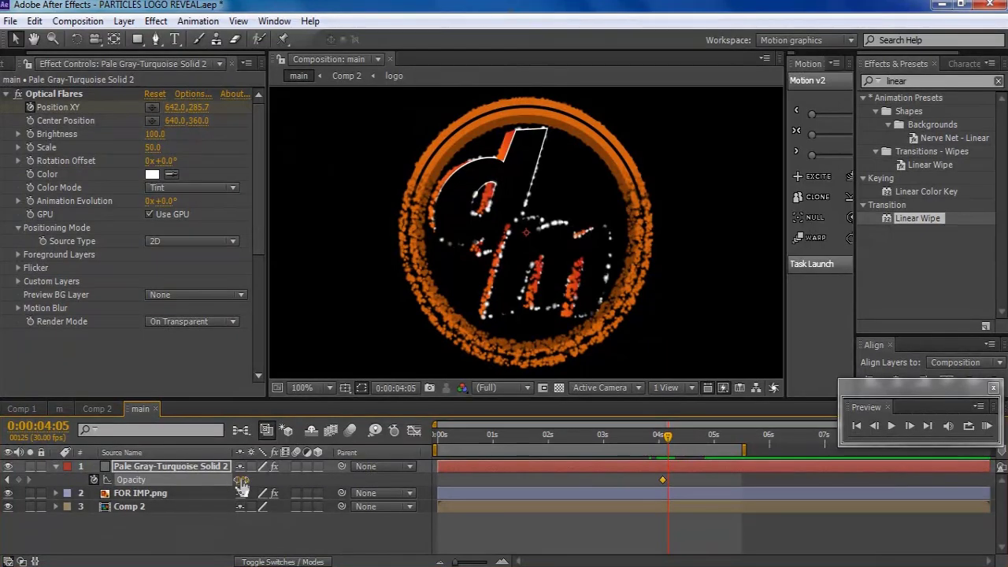
{"action": "type", "text": "70"}
{"action": "key", "text": "Return"}
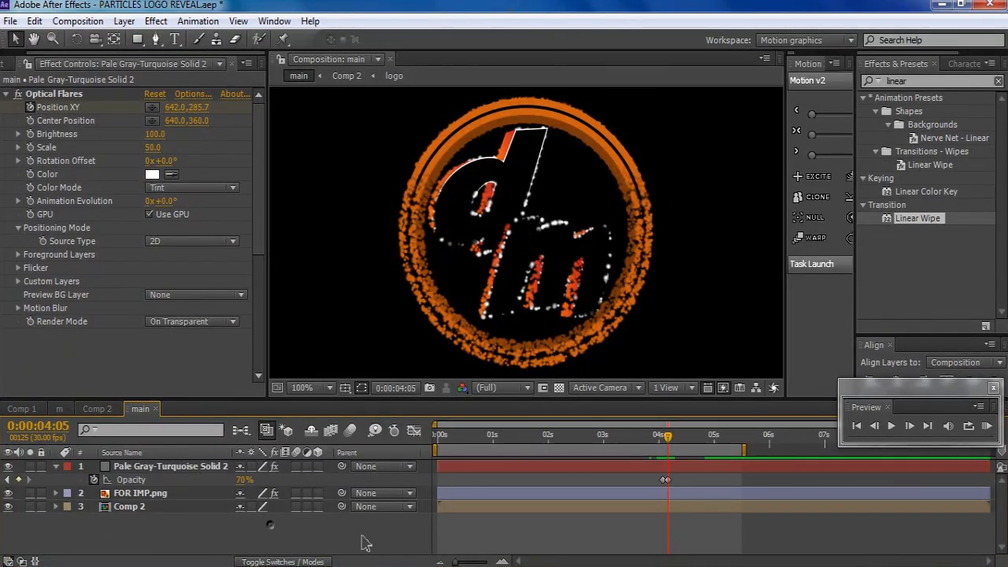
- Keyframe the flare solid's Opacity at 70% at 0:00:04:15 and 0% at 0:00:04:18
{"action": "left_click_drag", "start_coordinate": [668, 439], "coordinate": [686, 440]}
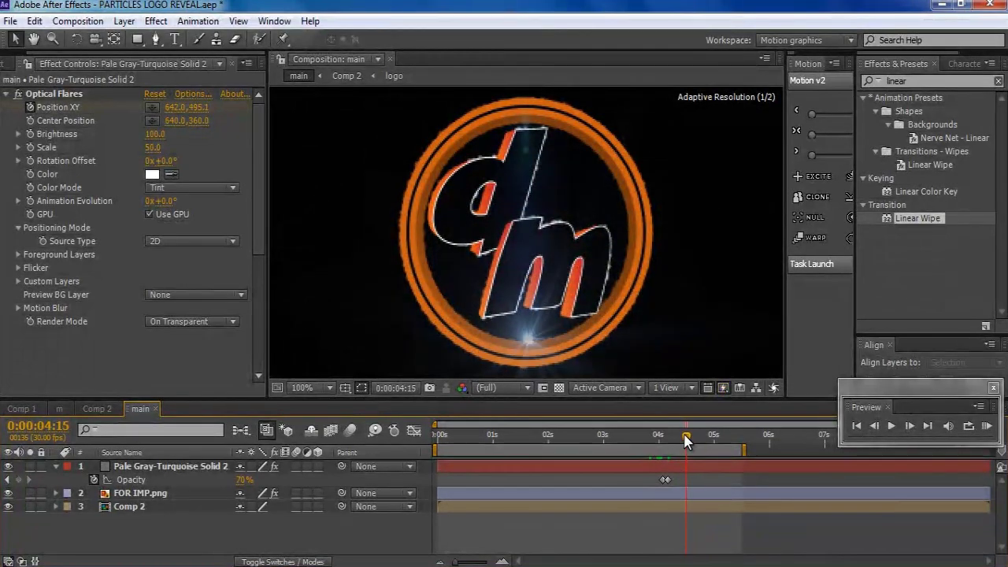
{"action": "left_click", "coordinate": [18, 478]}
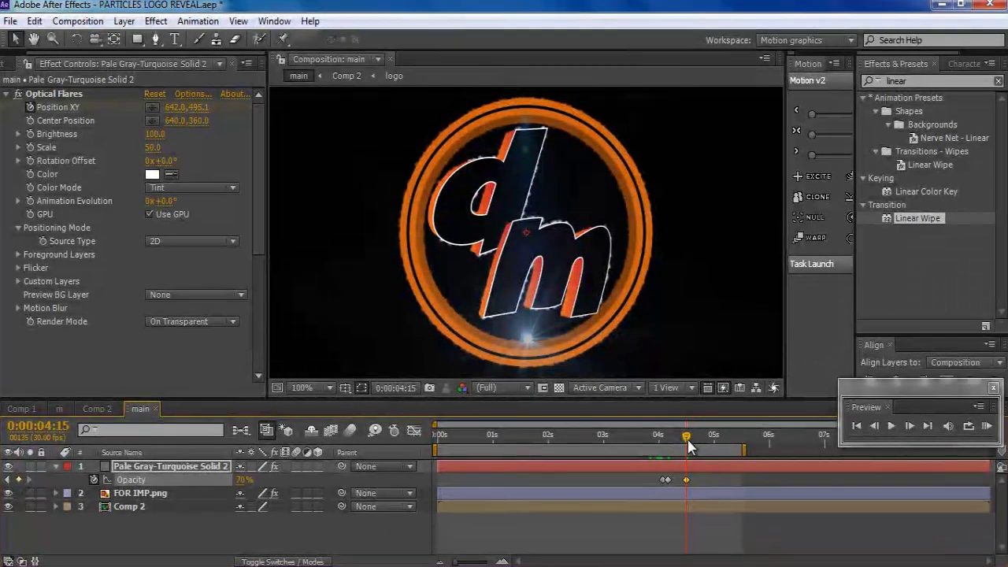
{"action": "left_click_drag", "start_coordinate": [688, 441], "coordinate": [691, 445]}
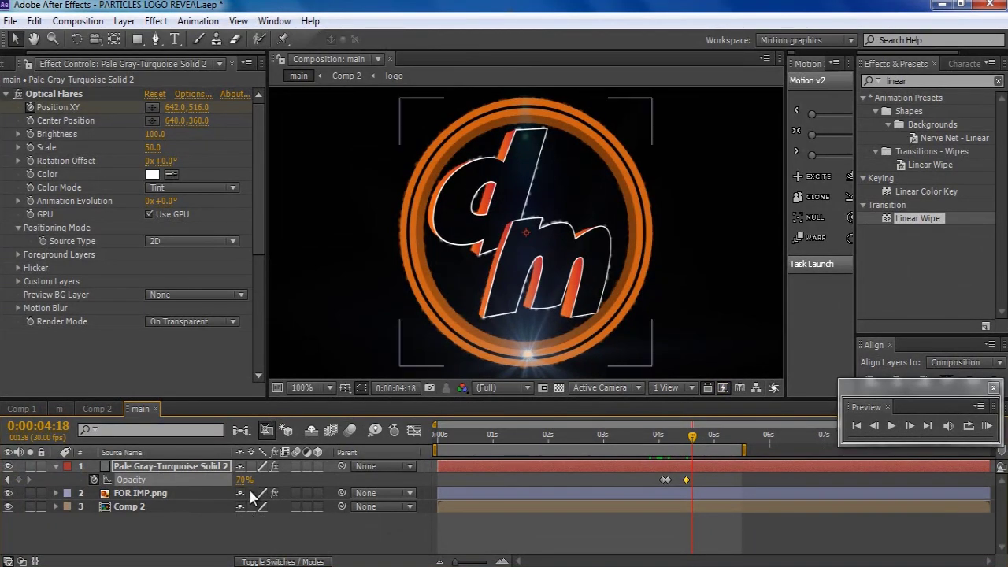
{"action": "left_click", "coordinate": [240, 545]}
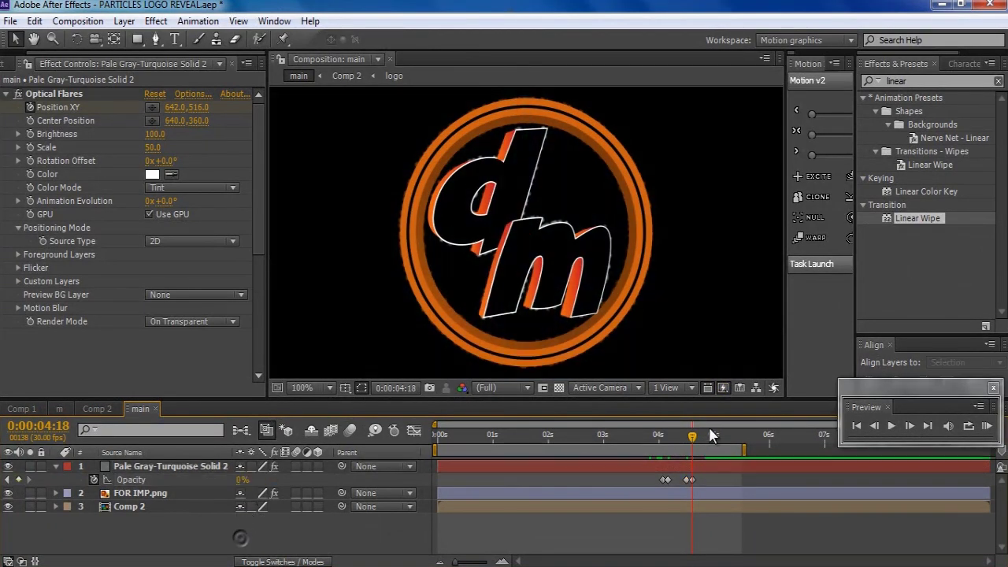
- Move the flare solid's first Opacity keyframe to about 0:00:04:00 for a longer fade-in
{"action": "left_click_drag", "start_coordinate": [708, 427], "coordinate": [664, 445]}
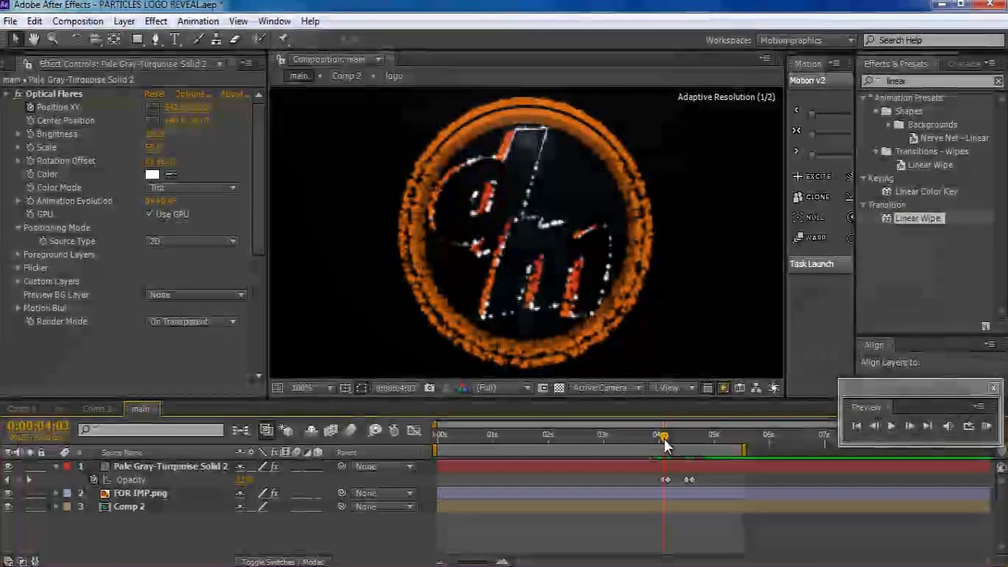
{"action": "left_click", "coordinate": [662, 480]}
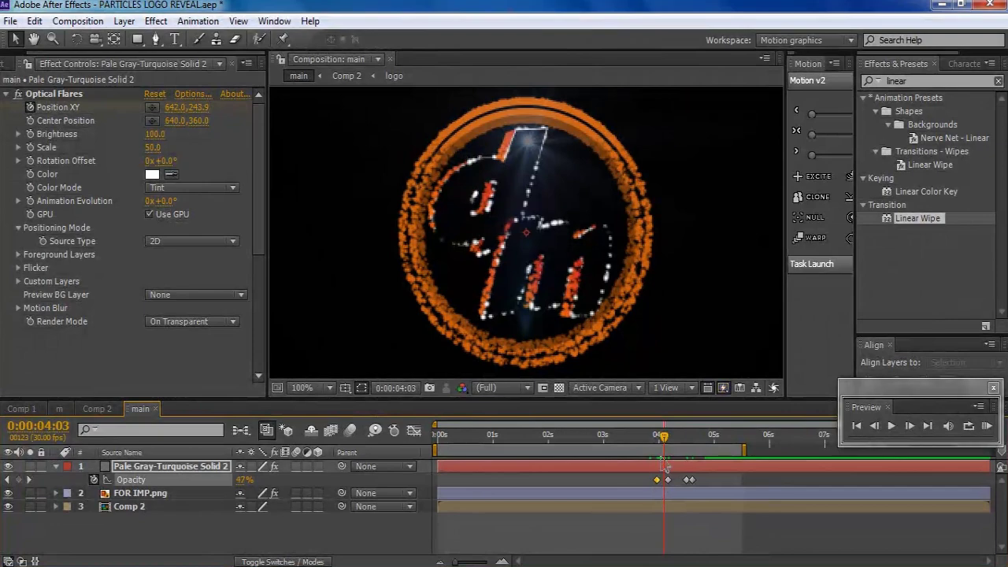
{"action": "left_click", "coordinate": [659, 441]}
- Review the flare's downward sweep and opacity fades over the logo between about 0:00:04:00 and 0:00:04:26
{"action": "left_click_drag", "start_coordinate": [658, 446], "coordinate": [707, 441]}
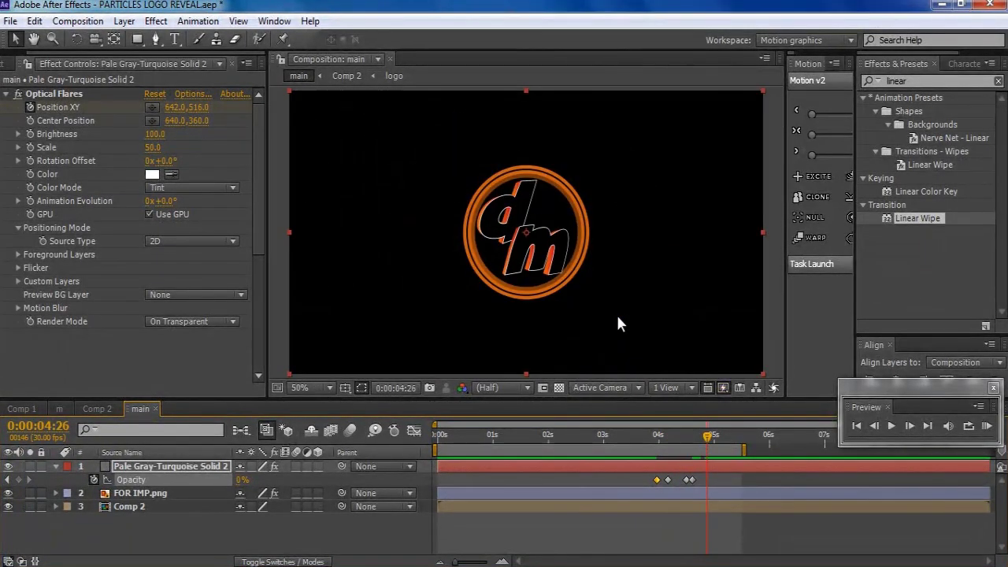
{"action": "key", "text": "comma"}
{"action": "left_click_drag", "start_coordinate": [656, 439], "coordinate": [696, 446]}
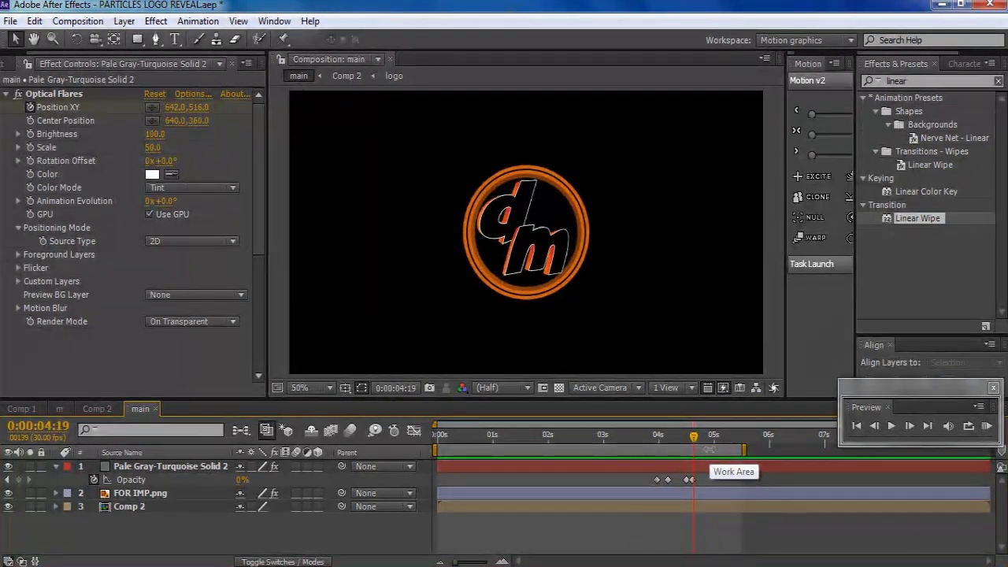
{"action": "left_click_drag", "start_coordinate": [661, 431], "coordinate": [696, 442]}
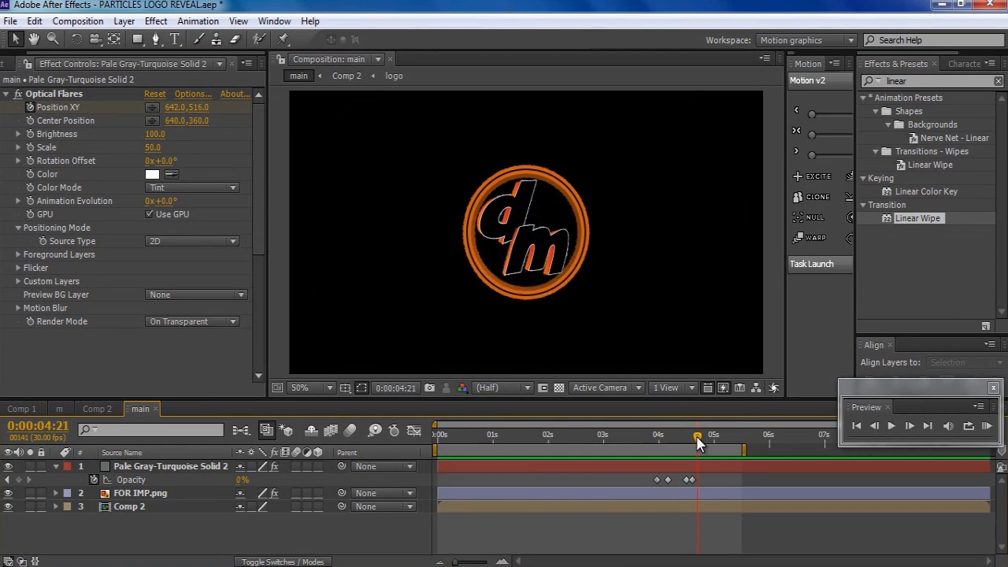